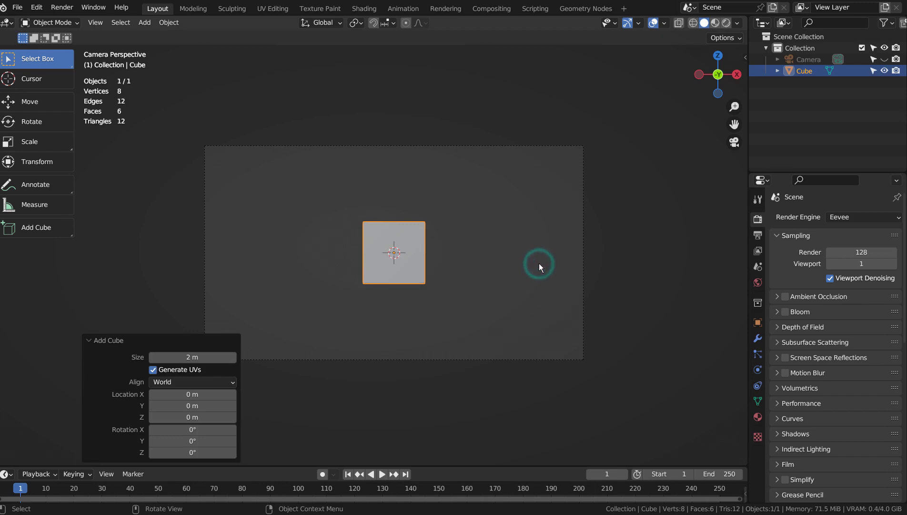
- Add a level 3 subdivision surface to the cube and a horizontal loop cut slid toward its lower edge
{"action": "key", "text": "ctrl+3"}
{"action": "key", "text": "Tab"}
{"action": "key", "text": "ctrl+r"}
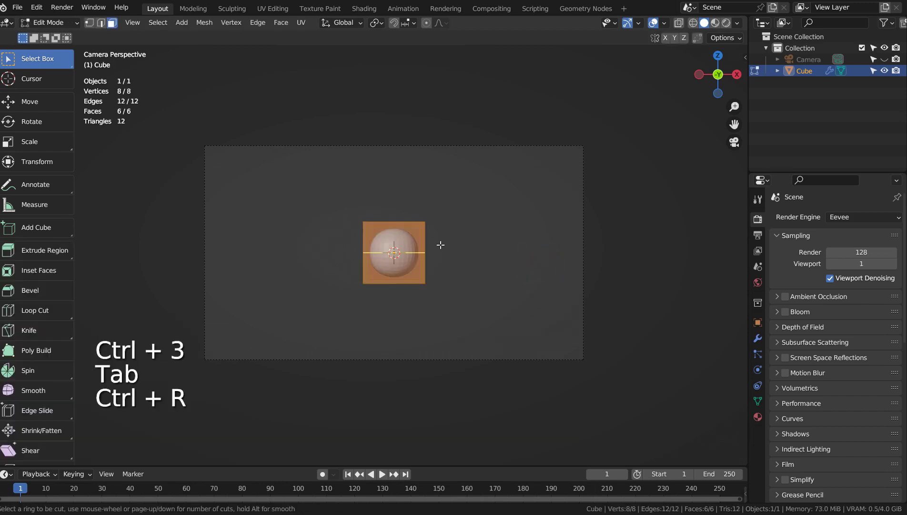
{"action": "left_click", "coordinate": [437, 243]}
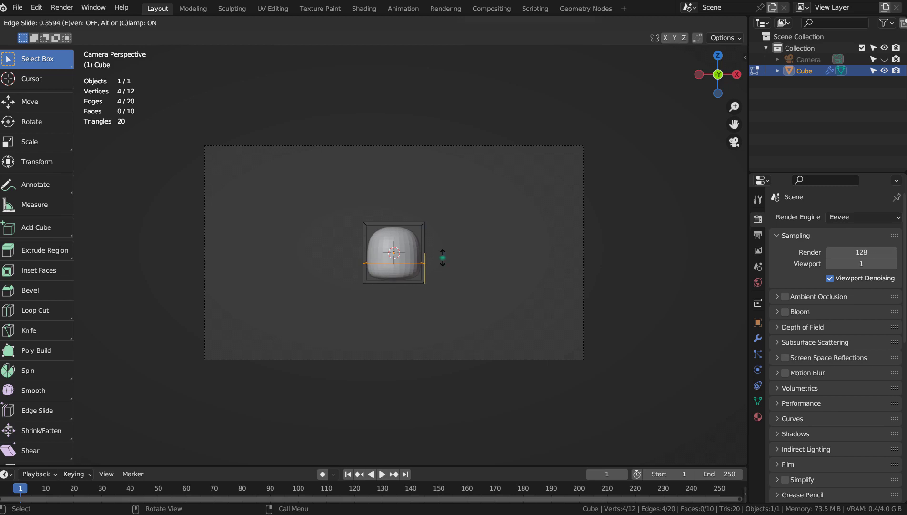
{"action": "key", "text": "Tab"}
- Stretch the subdivided cube along X to nearly twice its width and shade it smooth
{"action": "key", "text": "s"}
{"action": "key", "text": "x"}
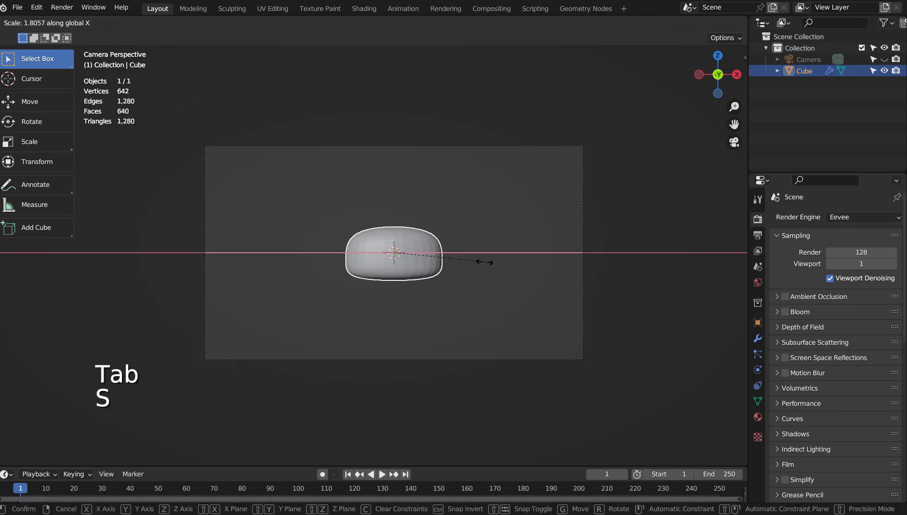
{"action": "left_click", "coordinate": [485, 262]}
{"action": "right_click", "coordinate": [419, 243]}
{"action": "left_click", "coordinate": [419, 243]}
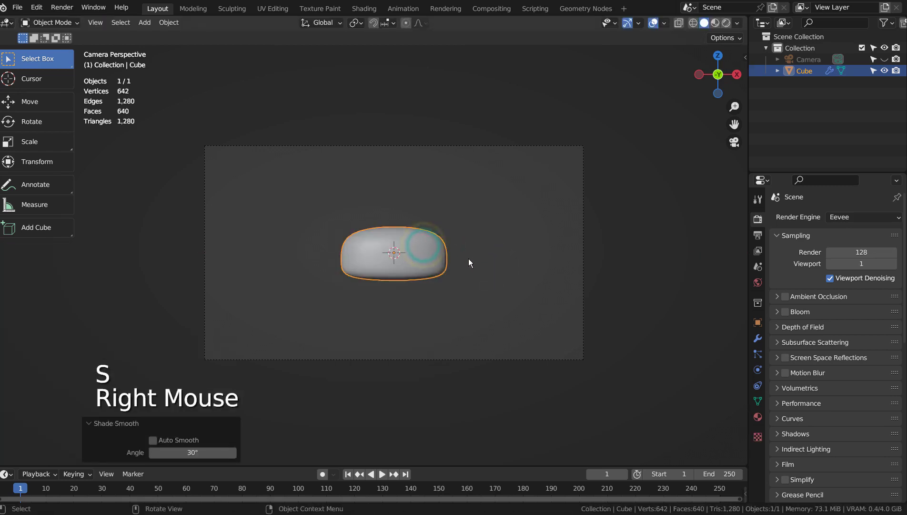
- Stretch the rounded body along Z to about 1.9 times its height
{"action": "key", "text": "s"}
{"action": "key", "text": "z"}
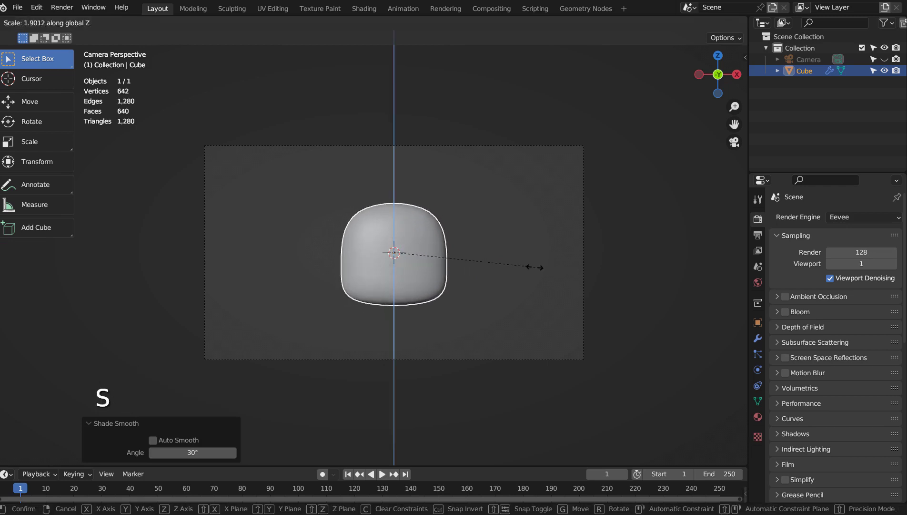
{"action": "left_click", "coordinate": [530, 265]}
- Widen the body's base by scaling its bottom face along X to about 1.2 times
{"action": "key", "text": "Tab"}
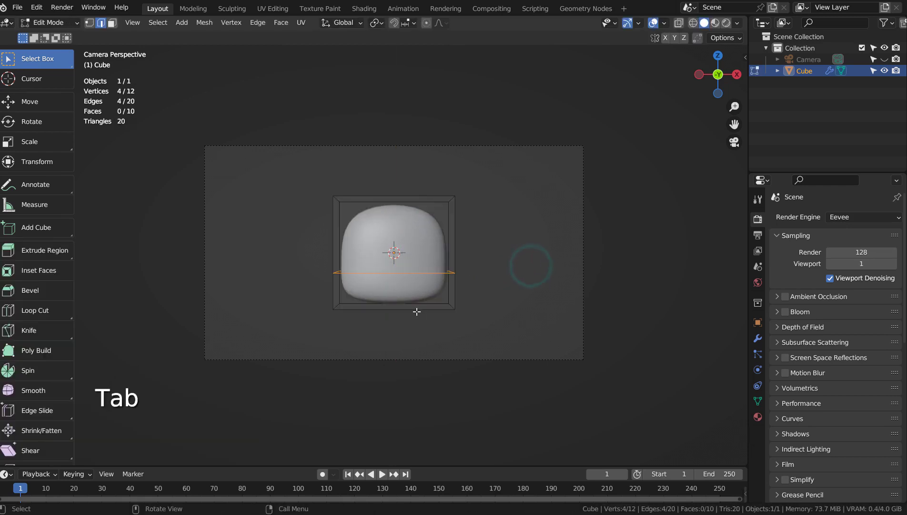
{"action": "key", "text": "3"}
{"action": "double_click", "coordinate": [400, 310]}
{"action": "left_click", "coordinate": [401, 309]}
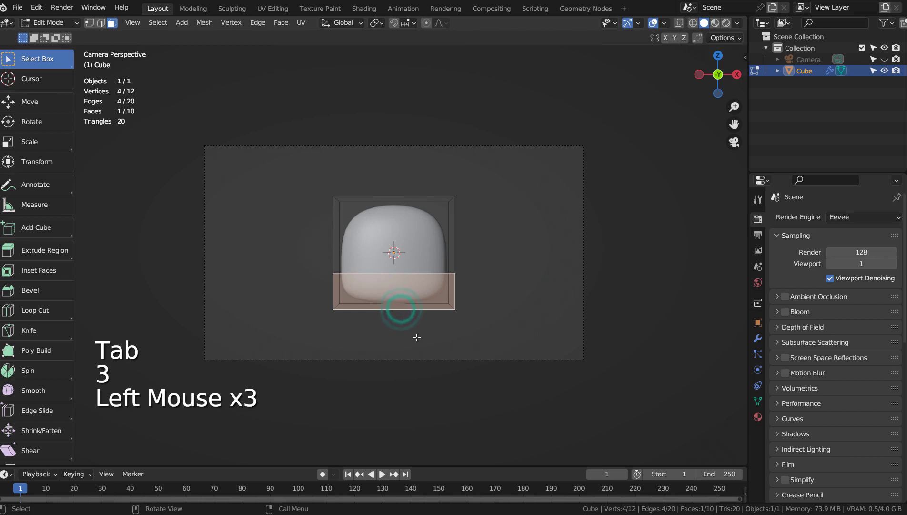
{"action": "middle_click_drag", "start_coordinate": [417, 337], "coordinate": [398, 298]}
{"action": "left_click", "coordinate": [395, 292]}
{"action": "key", "text": "KP_0"}
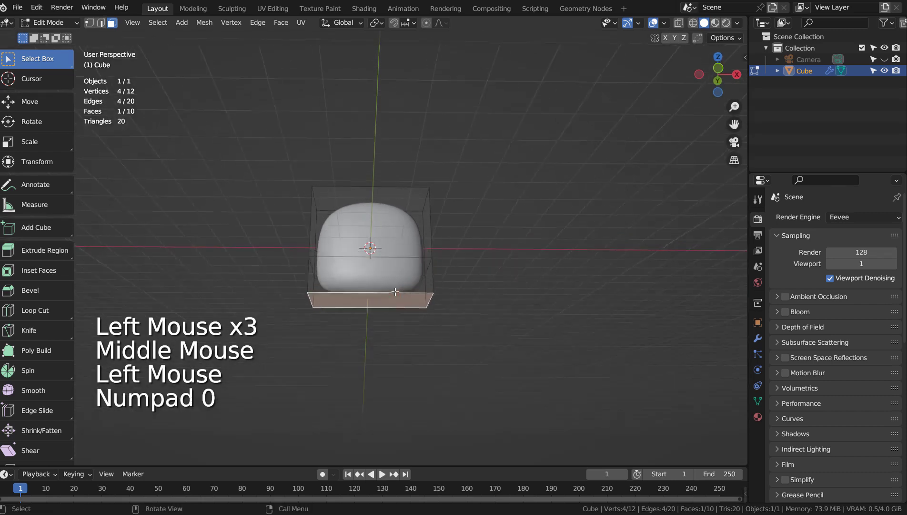
{"action": "key", "text": "s"}
{"action": "key", "text": "x"}
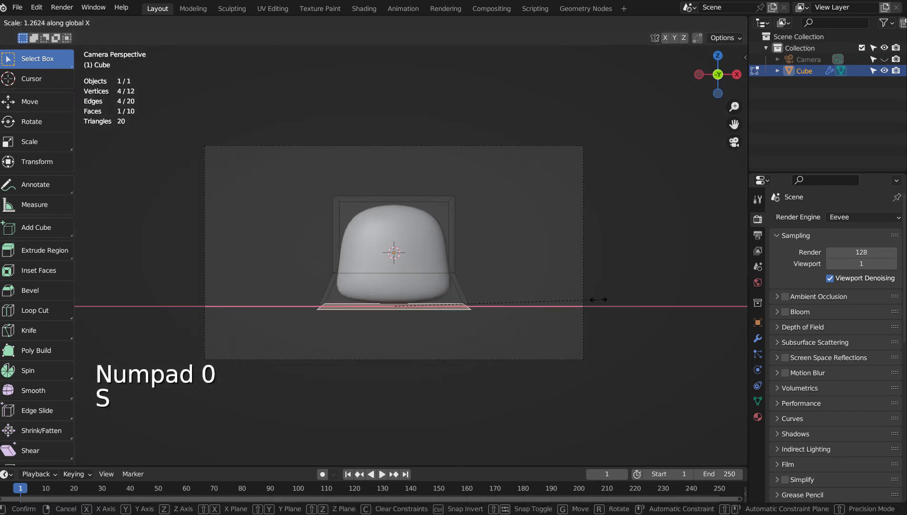
{"action": "left_click", "coordinate": [585, 300]}
{"action": "key", "text": "Tab"}
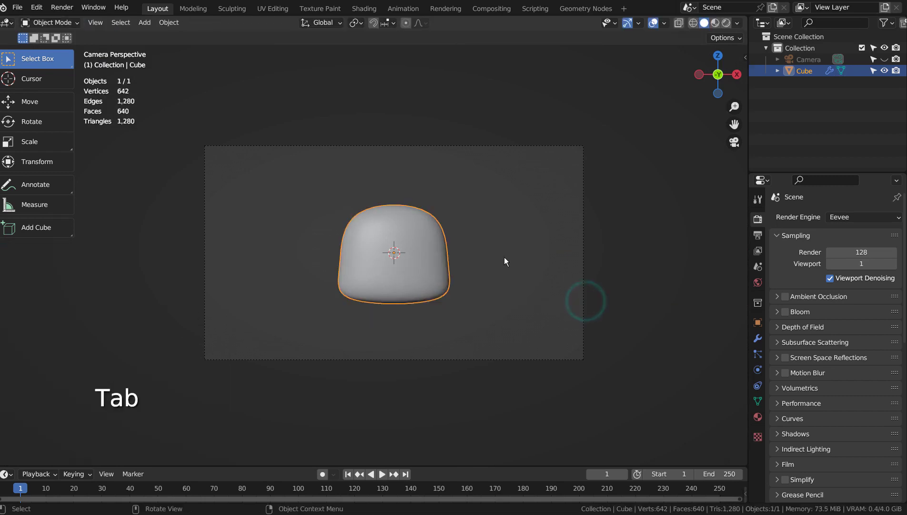
- Add a UV sphere with a level 3 subdivision surface and flatten it along Z to about 0.25
{"action": "key", "text": "shift+a"}
{"action": "mouse_move", "coordinate": [504, 257]}
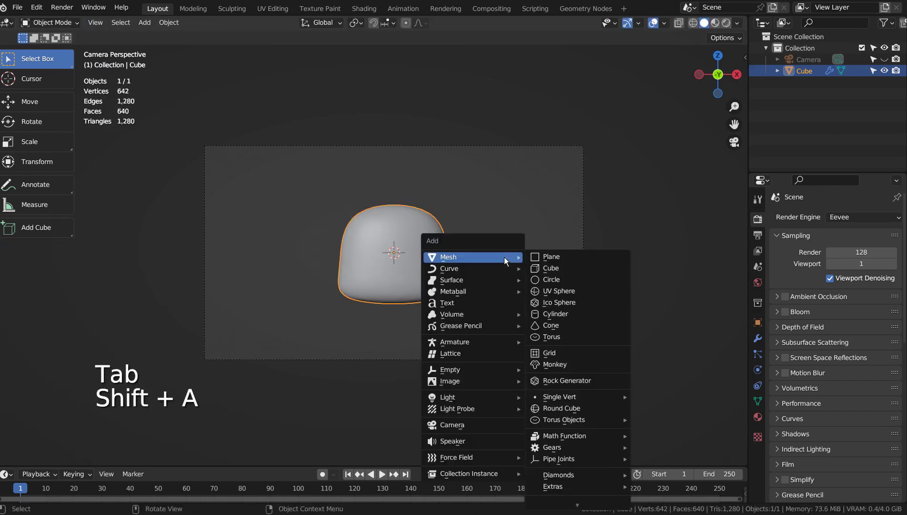
{"action": "left_click", "coordinate": [565, 292]}
{"action": "key", "text": "ctrl+3"}
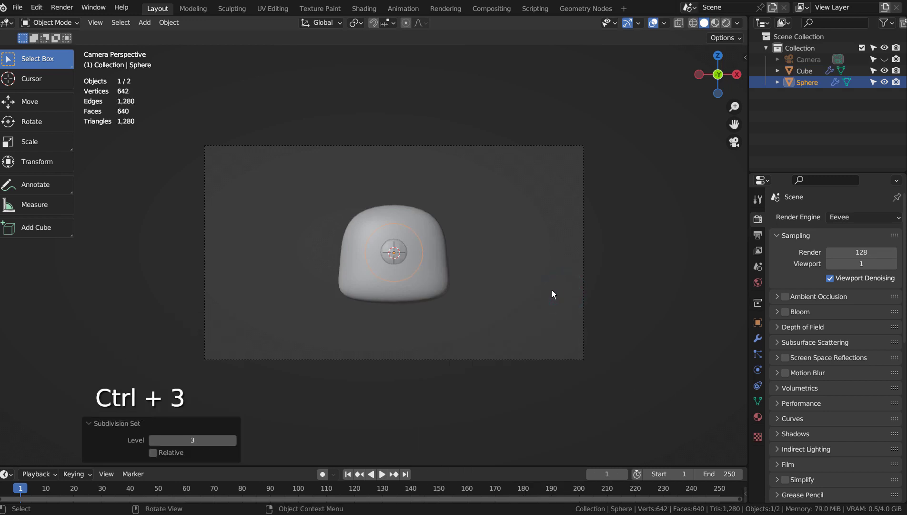
{"action": "key", "text": "s"}
{"action": "key", "text": "z"}
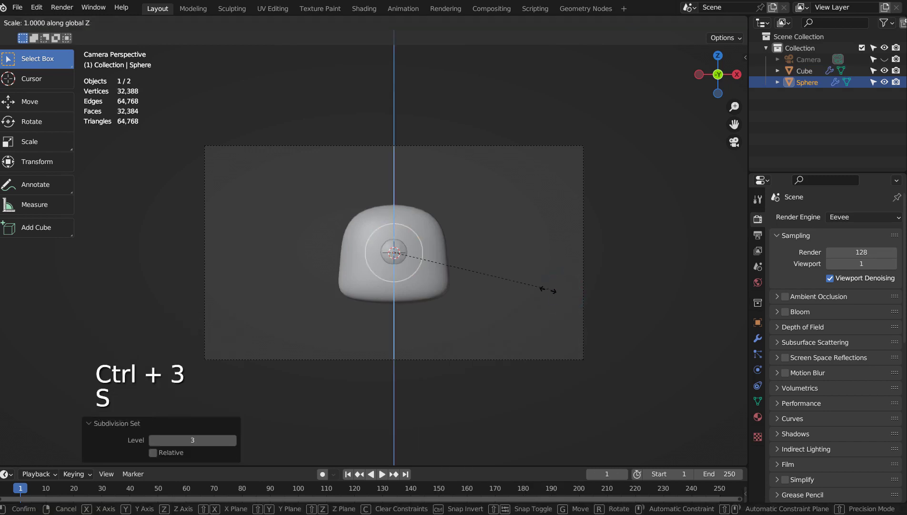
{"action": "left_click", "coordinate": [431, 265]}
- Place the flattened sphere at the body's lower right side, tilted about 21° downward as an arm
{"action": "key", "text": "g"}
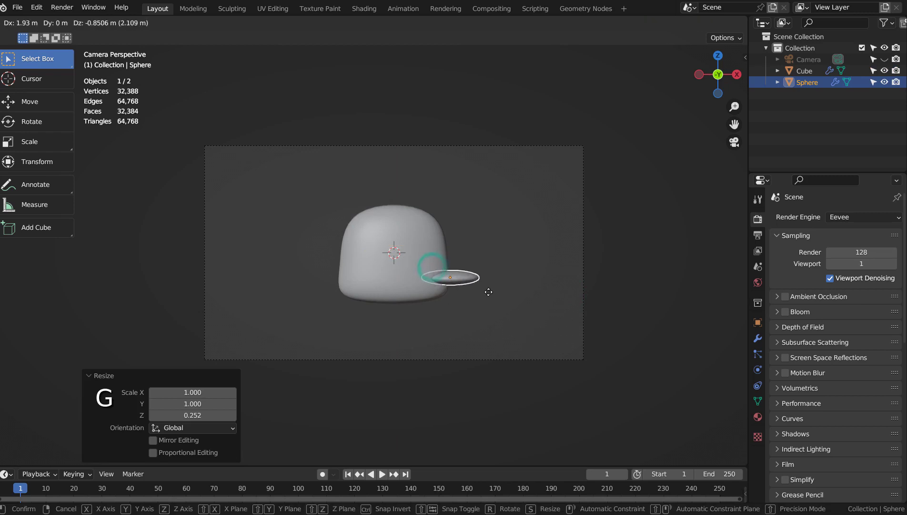
{"action": "key", "text": "r"}
{"action": "left_click", "coordinate": [486, 300]}
{"action": "key", "text": "g"}
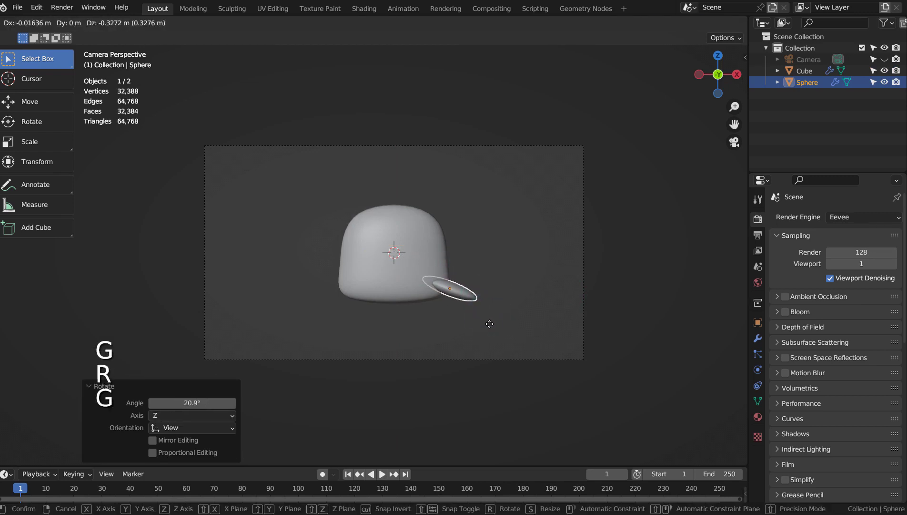
{"action": "left_click", "coordinate": [489, 323]}
- Narrow the arm along Y to a little over half its depth
{"action": "key", "text": "KP_3"}
{"action": "key", "text": "s"}
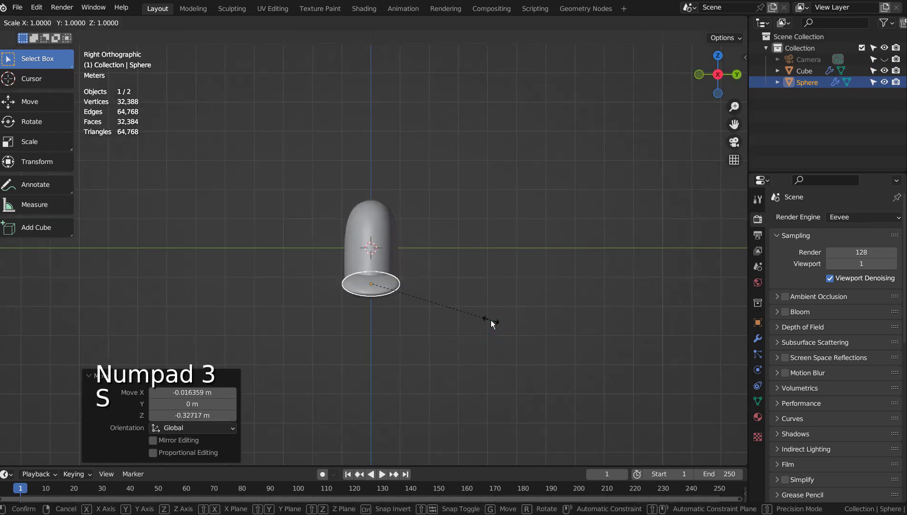
{"action": "left_click", "coordinate": [433, 317]}
{"action": "key", "text": "KP_0"}
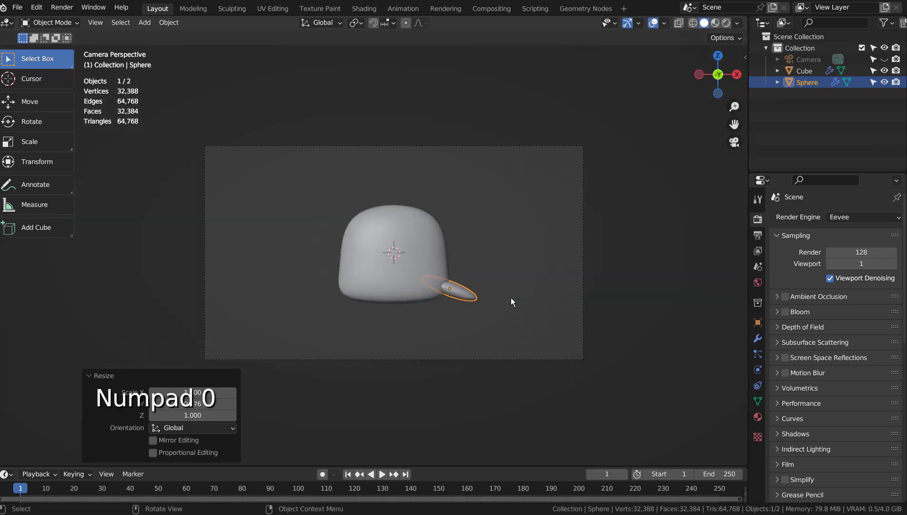
- Set the arm's origin to the 3D cursor and add a Mirror modifier on the X axis
{"action": "left_click", "coordinate": [172, 28]}
{"action": "mouse_move", "coordinate": [224, 46]}
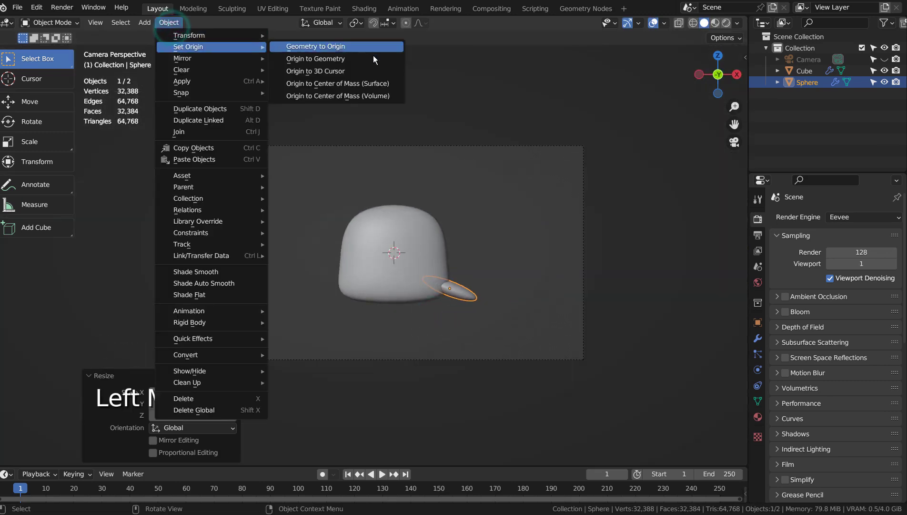
{"action": "left_click", "coordinate": [377, 72]}
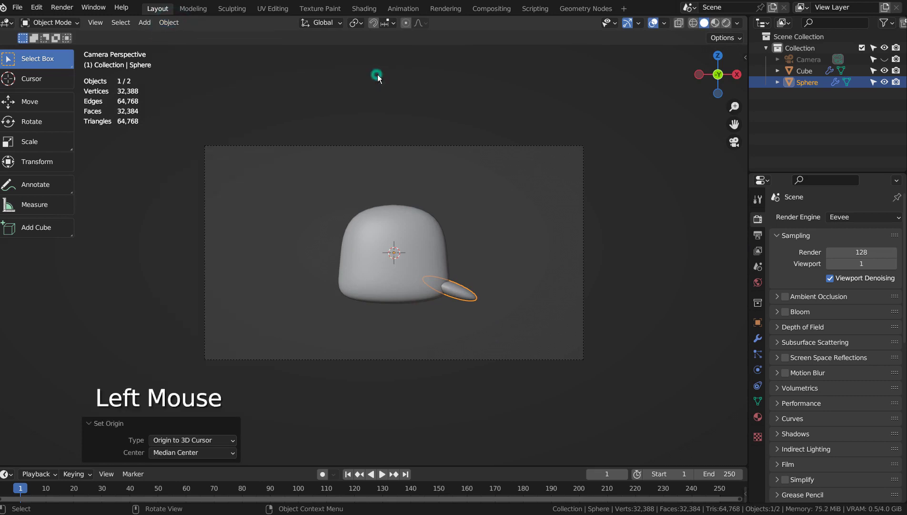
{"action": "left_click", "coordinate": [757, 338]}
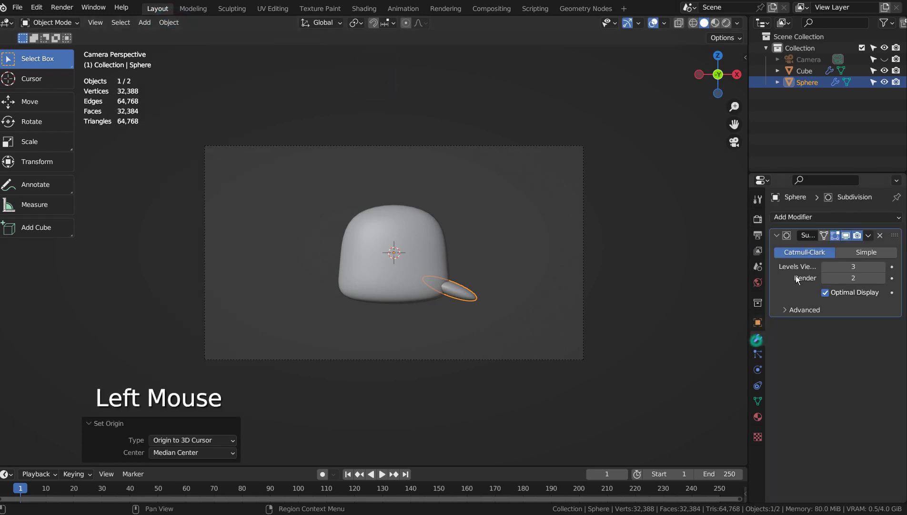
{"action": "left_click", "coordinate": [853, 217]}
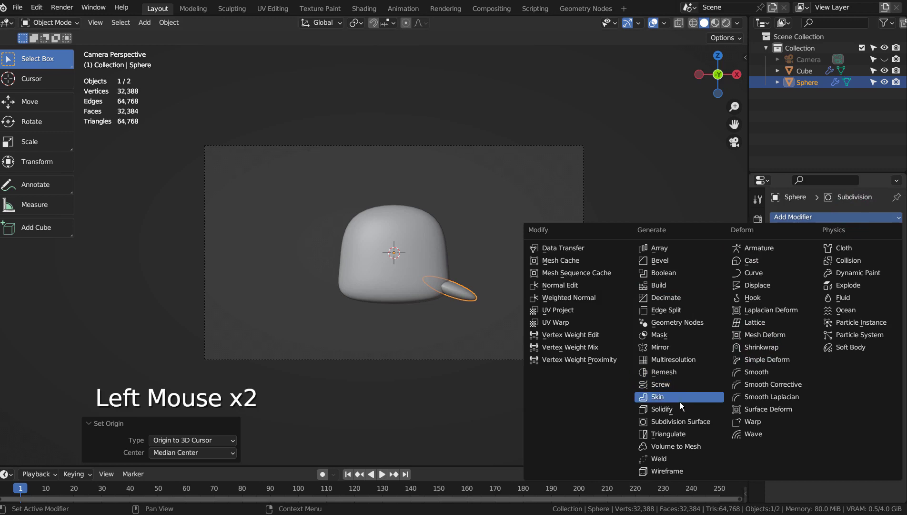
{"action": "left_click", "coordinate": [682, 348]}
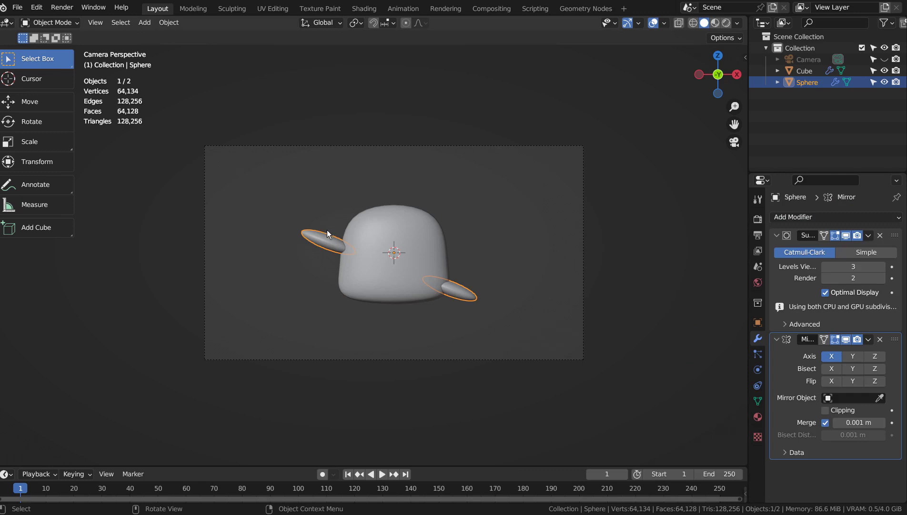
- Apply all transforms to the mirrored arm and deselect it
{"action": "key", "text": "ctrl+a"}
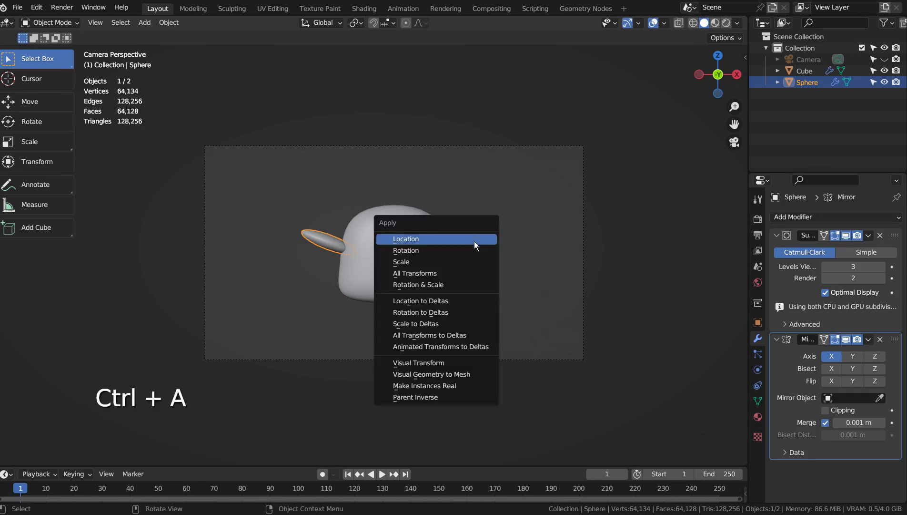
{"action": "left_click", "coordinate": [474, 271]}
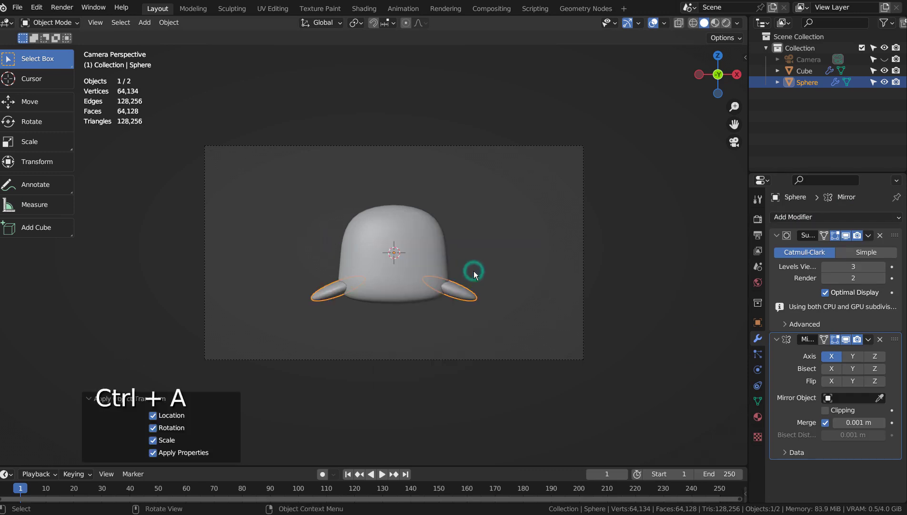
{"action": "left_click", "coordinate": [520, 217]}
{"action": "left_click", "coordinate": [463, 293]}
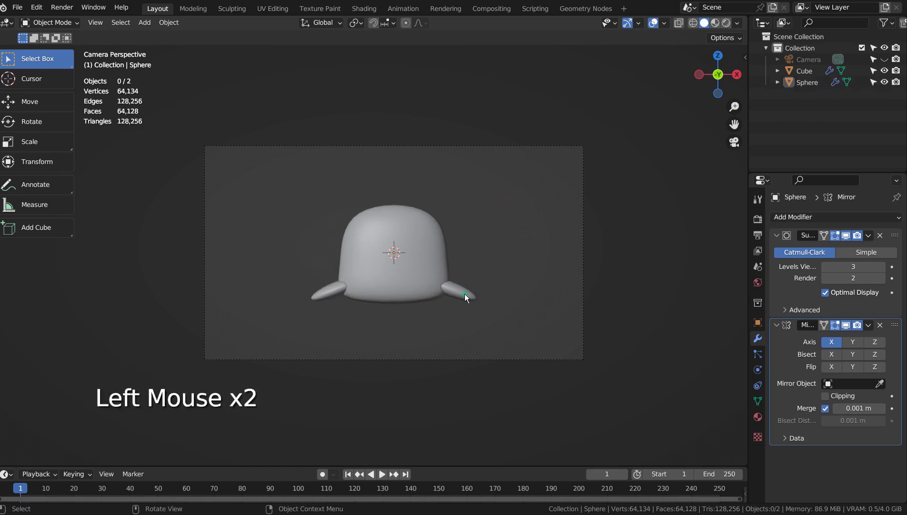
{"action": "key", "text": "shift+d"}
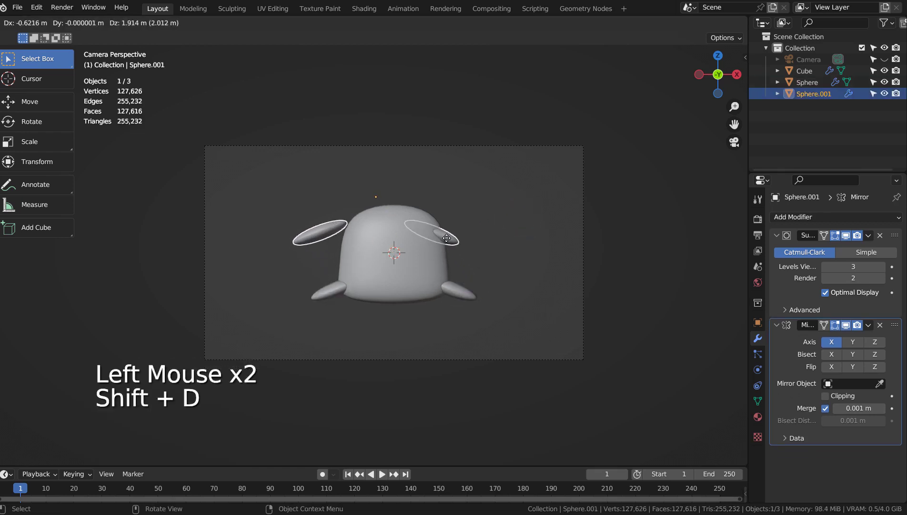
{"action": "left_click", "coordinate": [446, 237]}
{"action": "key", "text": "r"}
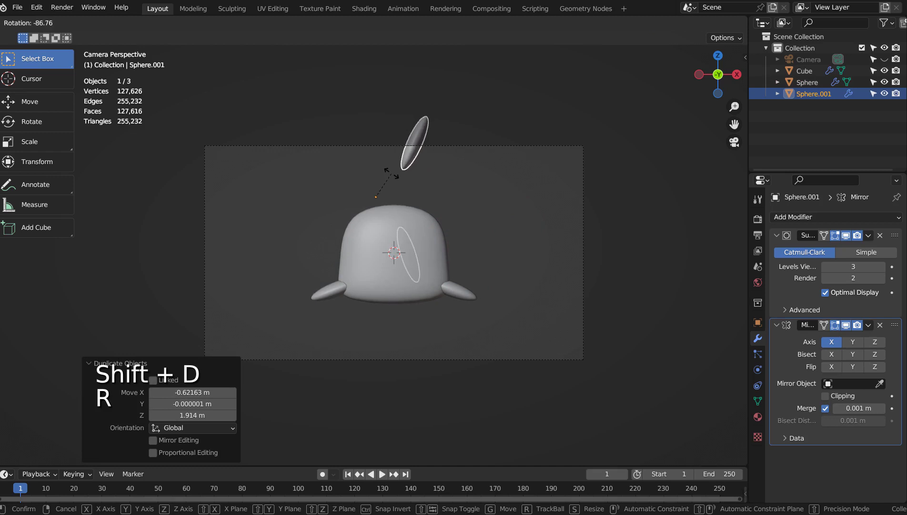
{"action": "left_click", "coordinate": [391, 172]}
{"action": "key", "text": "g"}
{"action": "left_click", "coordinate": [382, 220]}
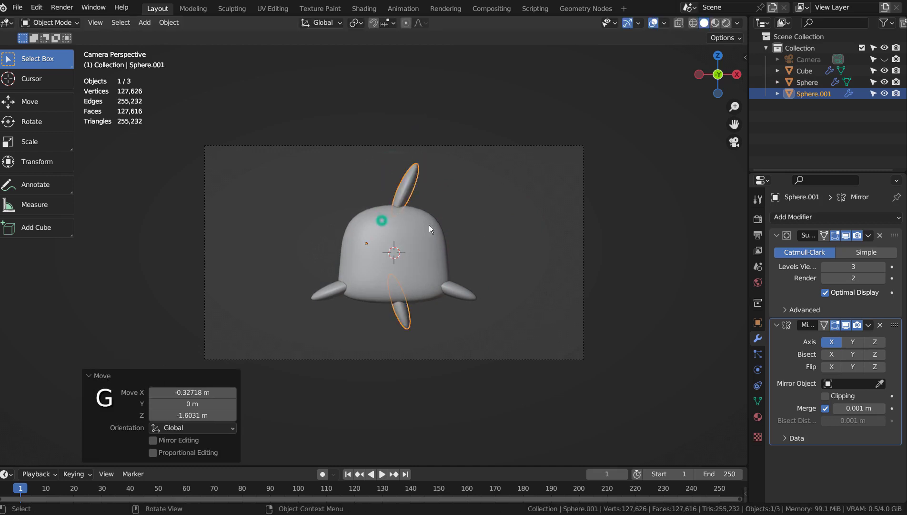
{"action": "key", "text": "x"}
{"action": "left_click", "coordinate": [485, 224]}
- Add a new UV sphere and narrow it along X to about 0.25
{"action": "key", "text": "shift+a"}
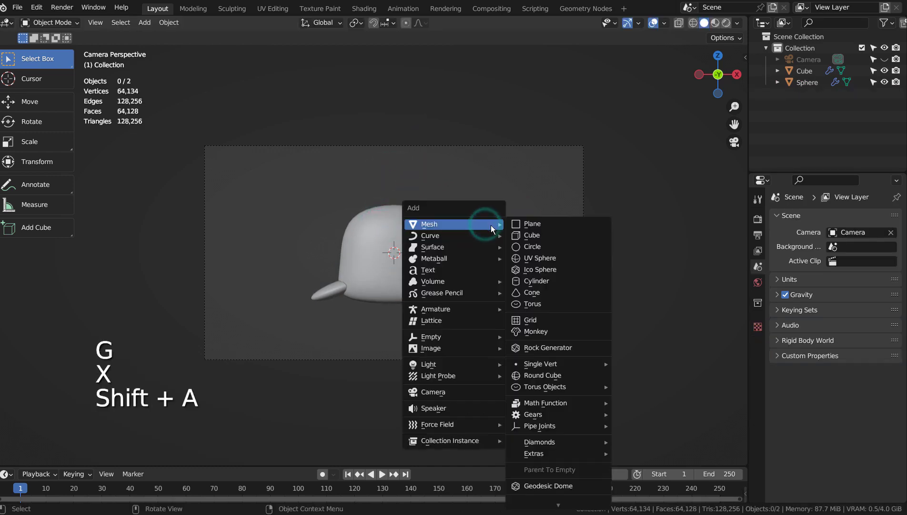
{"action": "left_click", "coordinate": [544, 257]}
{"action": "key", "text": "s"}
{"action": "key", "text": "x"}
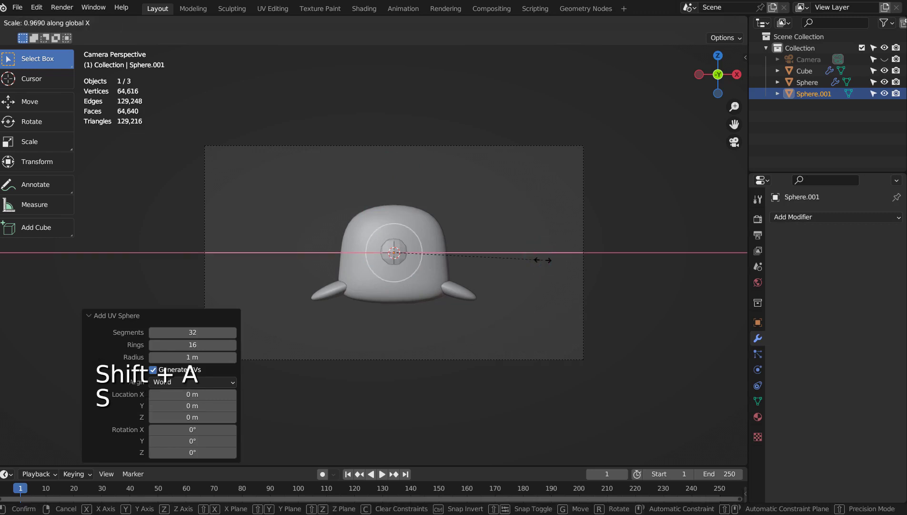
{"action": "left_click", "coordinate": [439, 261]}
- Raise the narrow sphere about 1.49 m along Z to the top of the body and shade it smooth
{"action": "key", "text": "g"}
{"action": "key", "text": "z"}
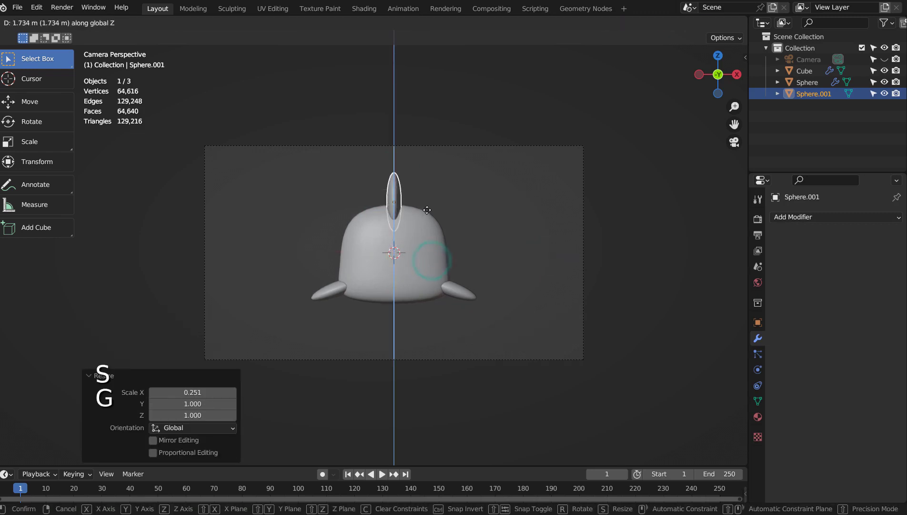
{"action": "left_click", "coordinate": [427, 217]}
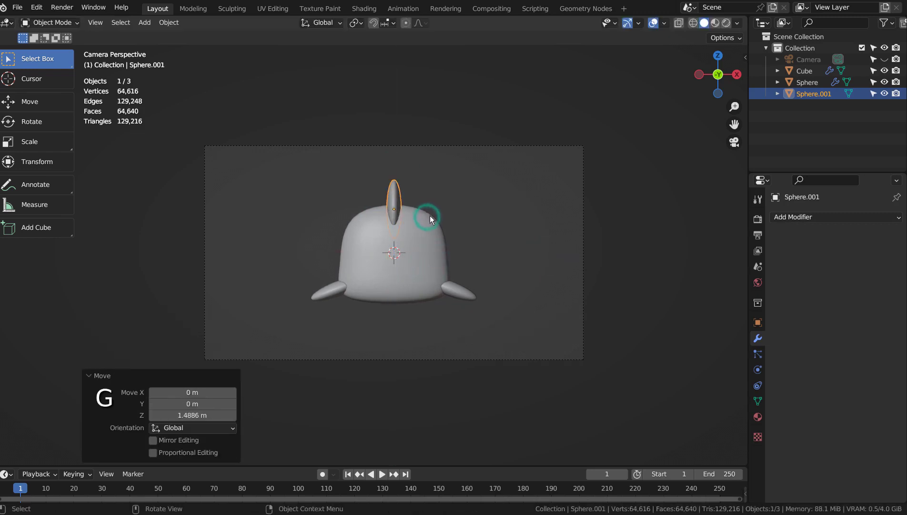
{"action": "right_click", "coordinate": [394, 197]}
{"action": "left_click", "coordinate": [394, 197]}
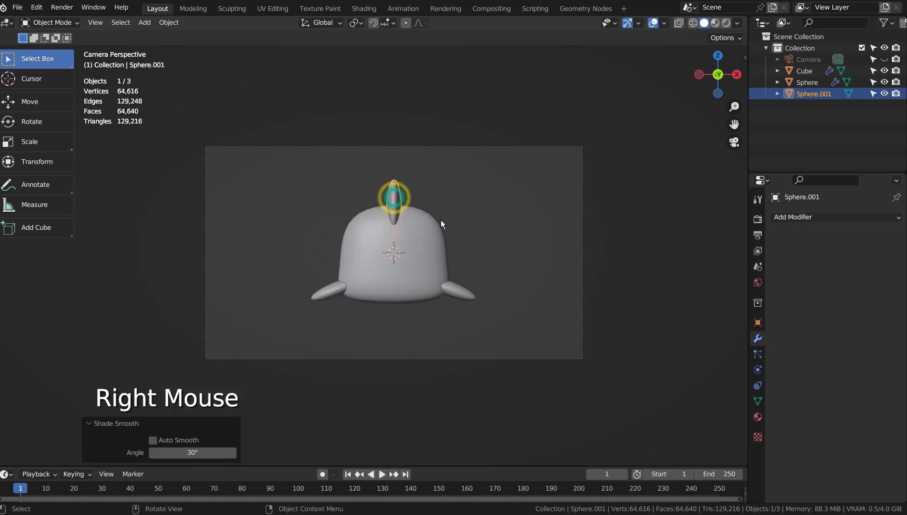
- Narrow the upright sphere on top of the body along Y to about half its depth
{"action": "key", "text": "KP_3"}
{"action": "key", "text": "s"}
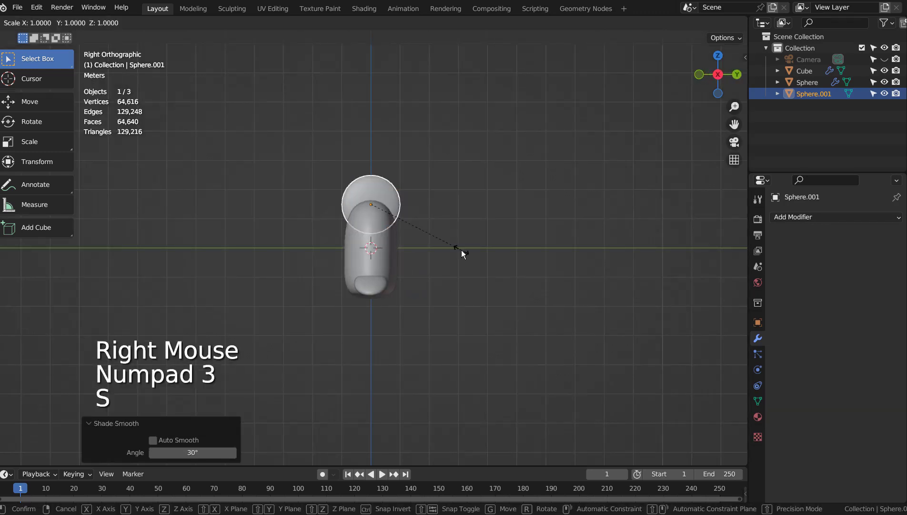
{"action": "left_click", "coordinate": [402, 244]}
{"action": "key", "text": "KP_0"}
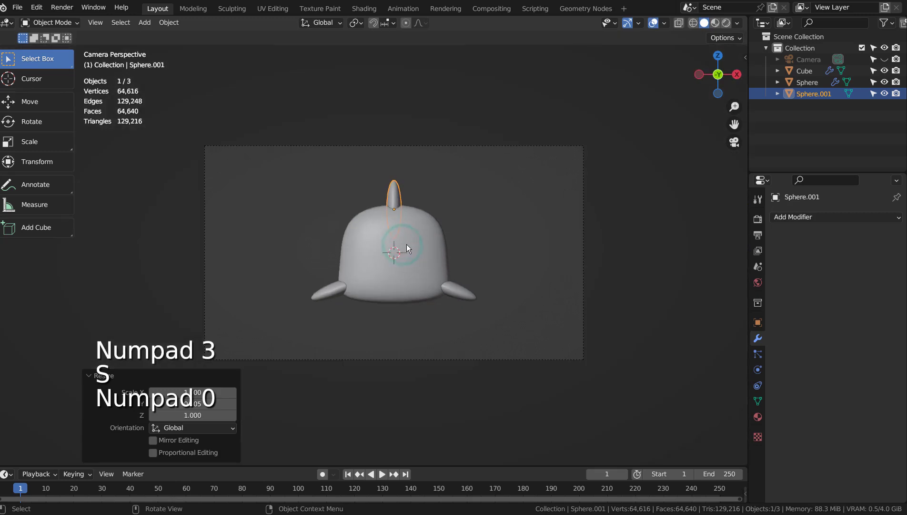
- Add a UV sphere with level 3 subdivision and move it about 0.69 m along X and 0.13 m up along Z
{"action": "left_click", "coordinate": [474, 222]}
{"action": "key", "text": "shift+a"}
{"action": "mouse_move", "coordinate": [475, 239]}
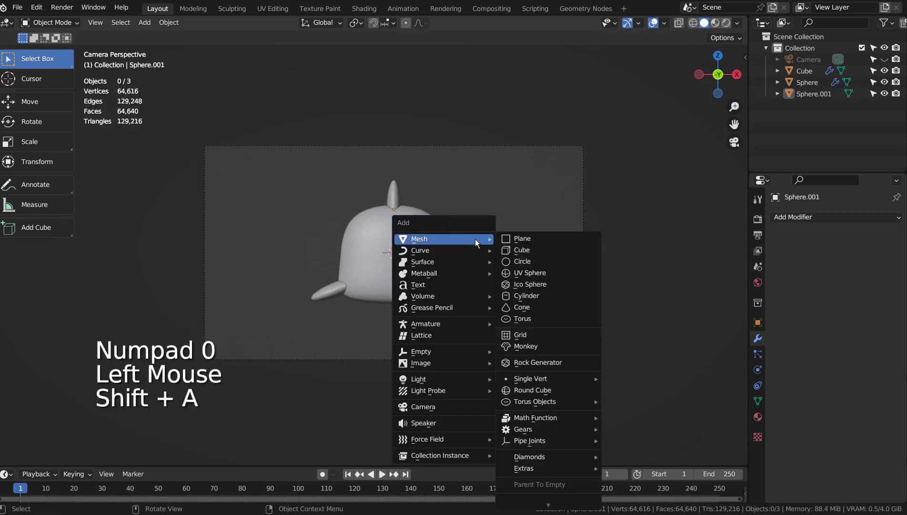
{"action": "left_click", "coordinate": [524, 271]}
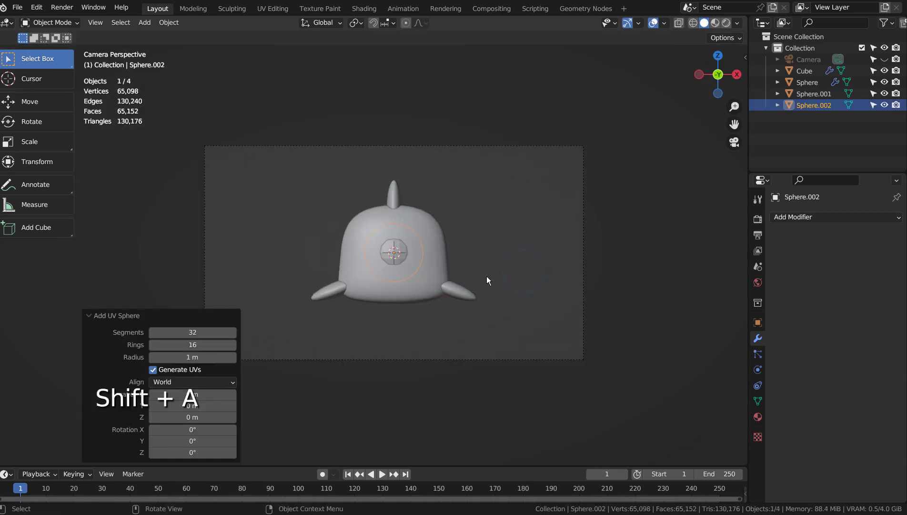
{"action": "key", "text": "ctrl+3"}
{"action": "key", "text": "g"}
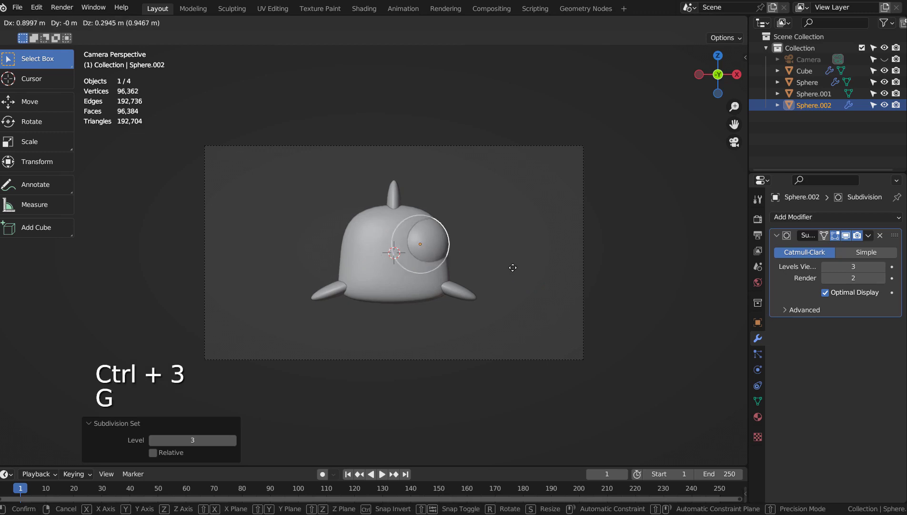
{"action": "left_click", "coordinate": [507, 274]}
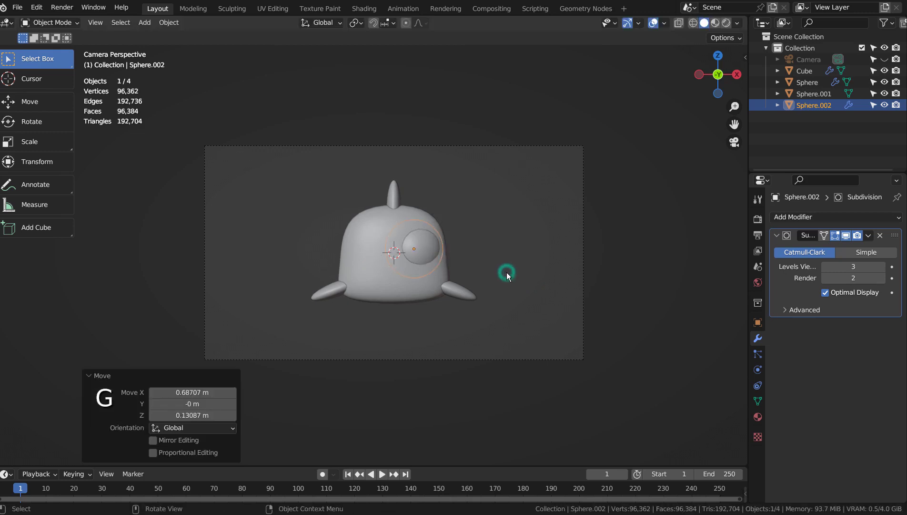
- Scale the new sphere to about 0.714 and move it about 0.41 m forward along negative Y, out of the body's front
{"action": "key", "text": "s"}
{"action": "left_click", "coordinate": [479, 266]}
{"action": "key", "text": "KP_3"}
{"action": "key", "text": "g"}
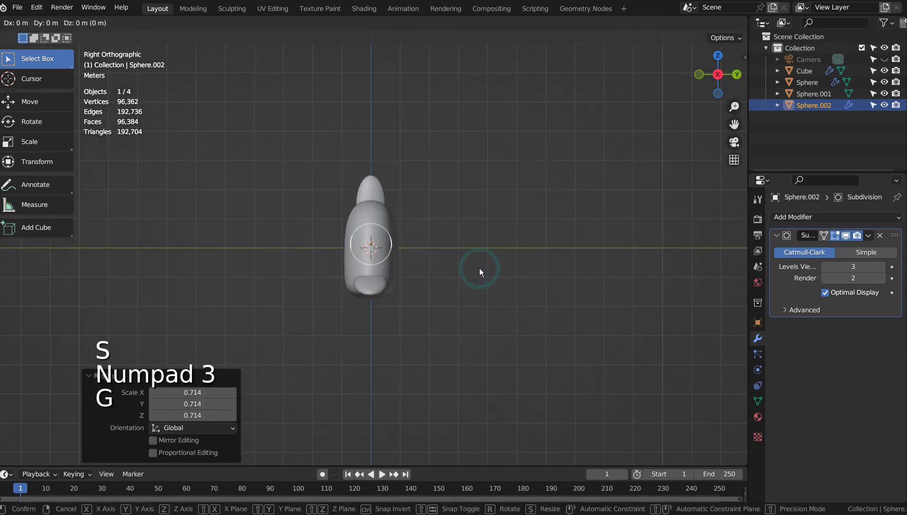
{"action": "left_click", "coordinate": [468, 269]}
{"action": "key", "text": "KP_0"}
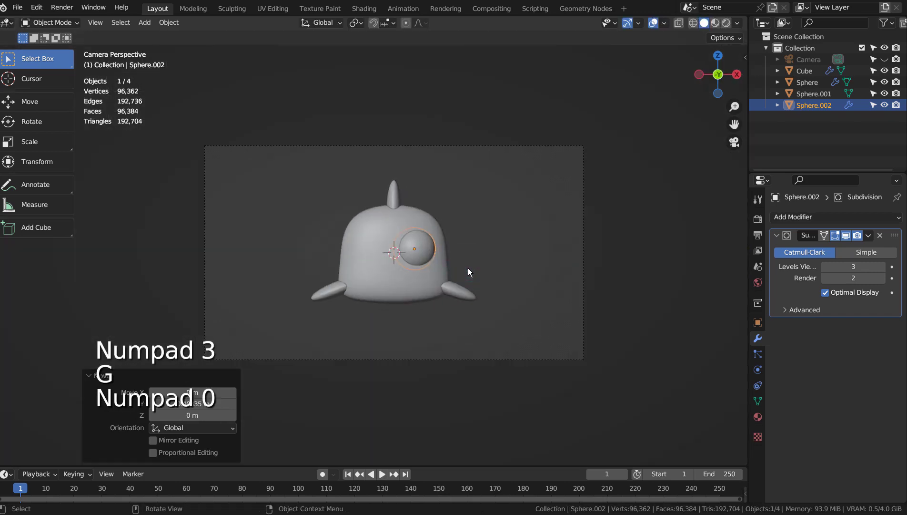
- Shift the eye sphere about 0.70 m outward along X, set it back into the body's side, and scale it to about 0.675
{"action": "key", "text": "g"}
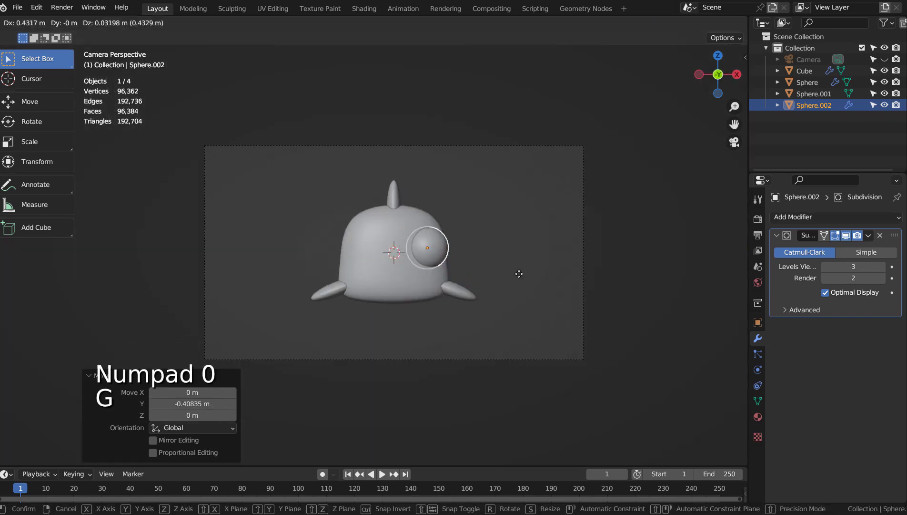
{"action": "left_click", "coordinate": [526, 273]}
{"action": "key", "text": "KP_3"}
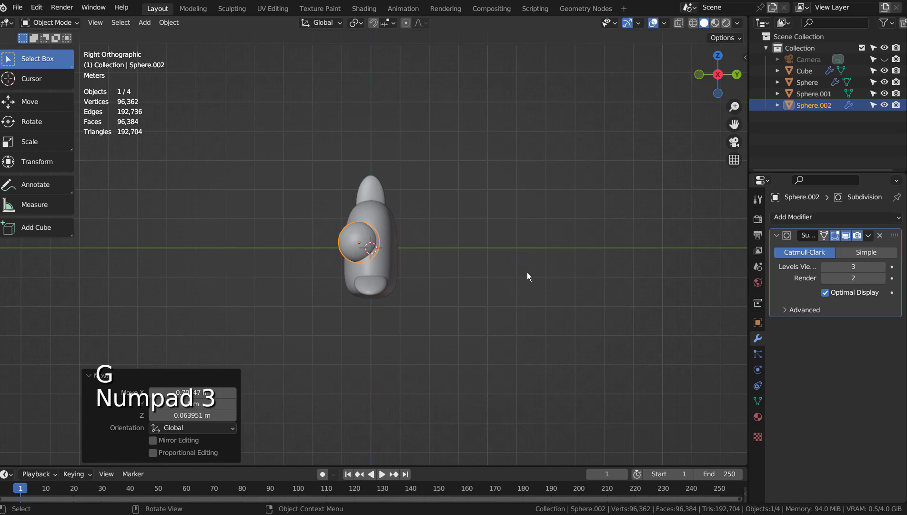
{"action": "key", "text": "g"}
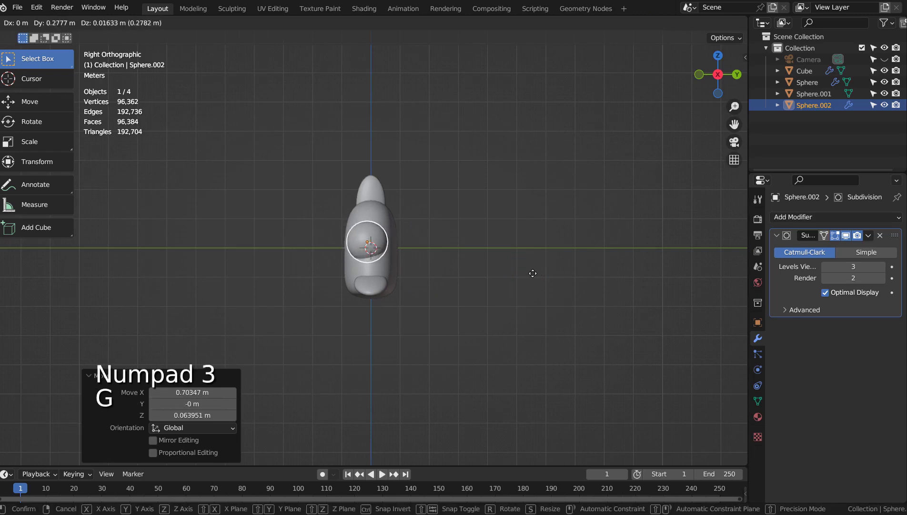
{"action": "left_click", "coordinate": [533, 273]}
{"action": "key", "text": "s"}
{"action": "left_click", "coordinate": [476, 271]}
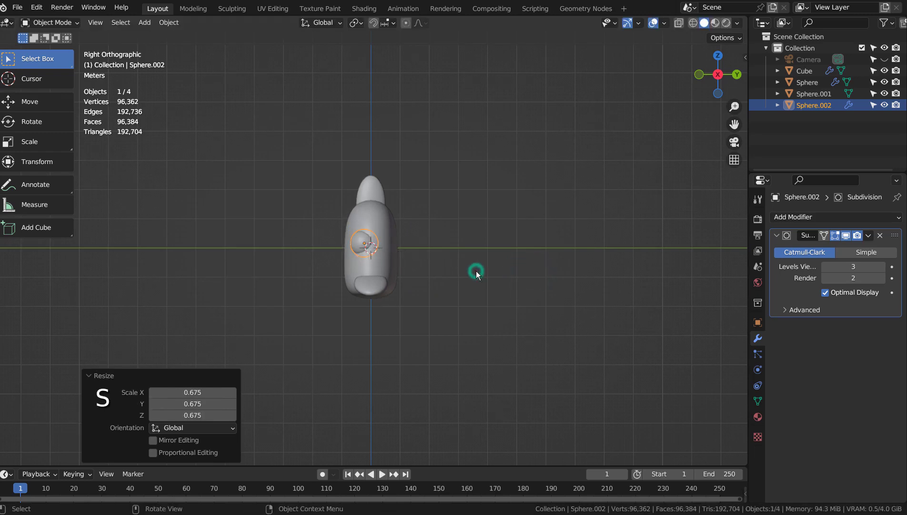
{"action": "key", "text": "KP_0"}
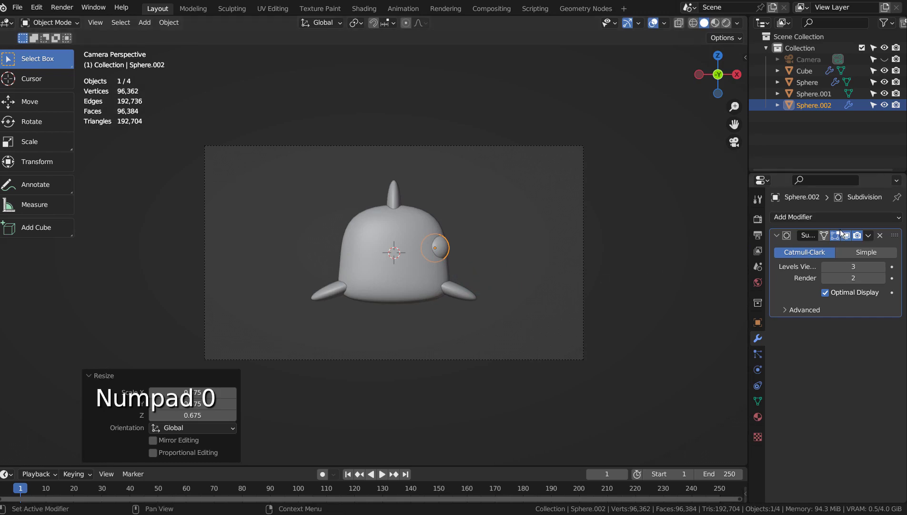
{"action": "left_click", "coordinate": [144, 22]}
{"action": "mouse_move", "coordinate": [168, 22]}
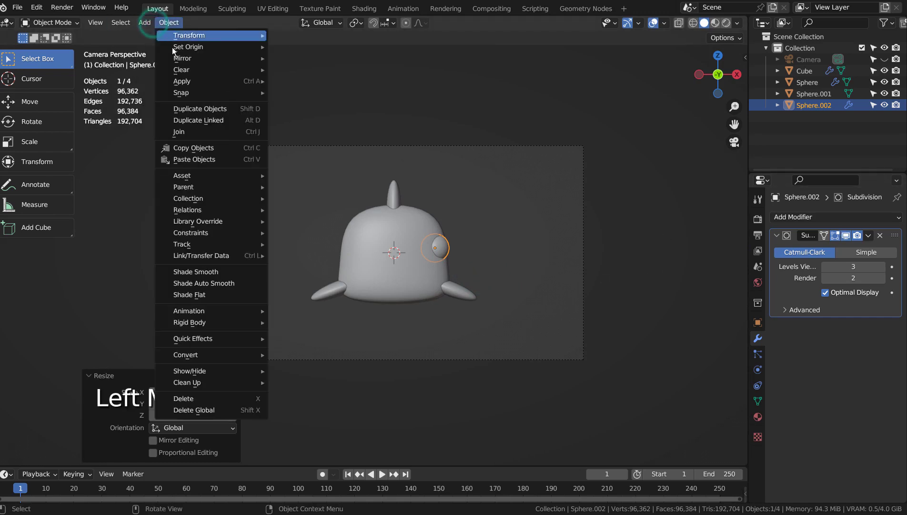
{"action": "mouse_move", "coordinate": [175, 60]}
{"action": "left_click", "coordinate": [504, 182]}
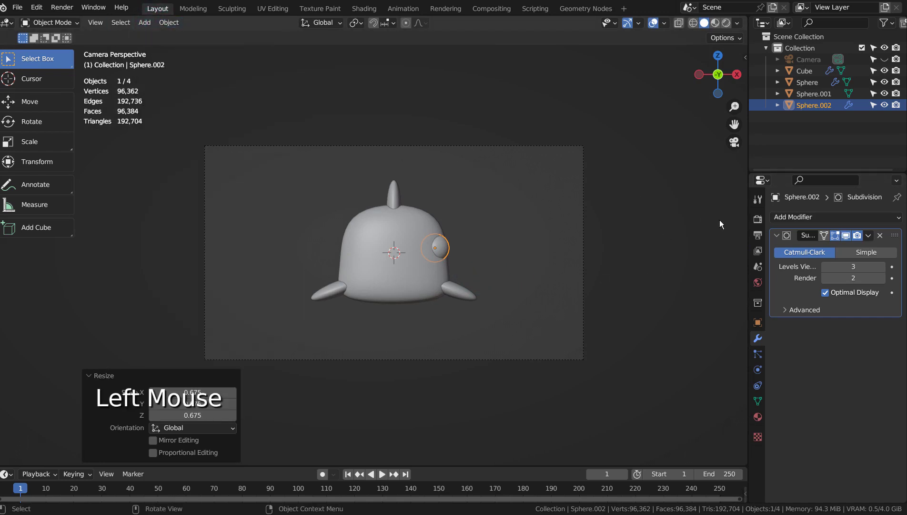
- Mirror the eye sphere across X with a Mirror modifier, using the 3D cursor as its origin, and deselect it
{"action": "left_click", "coordinate": [803, 218]}
{"action": "left_click", "coordinate": [695, 348]}
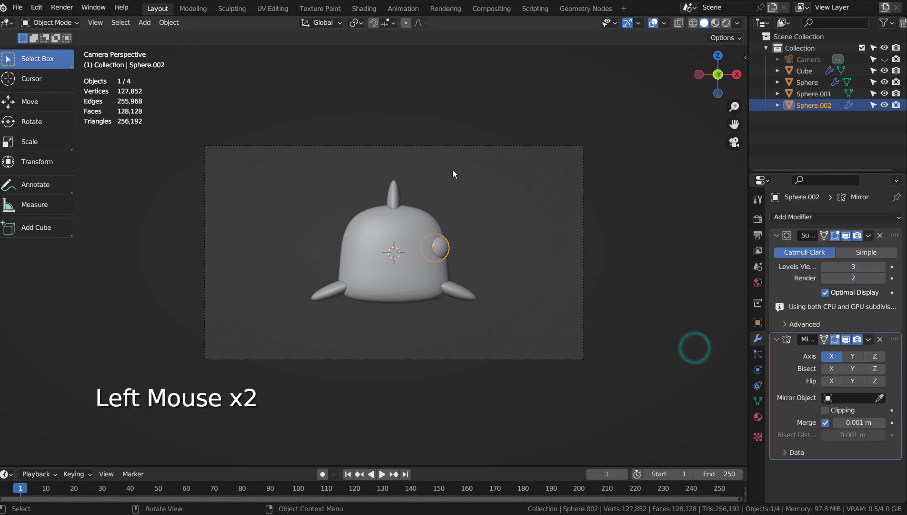
{"action": "left_click", "coordinate": [166, 23]}
{"action": "mouse_move", "coordinate": [188, 47]}
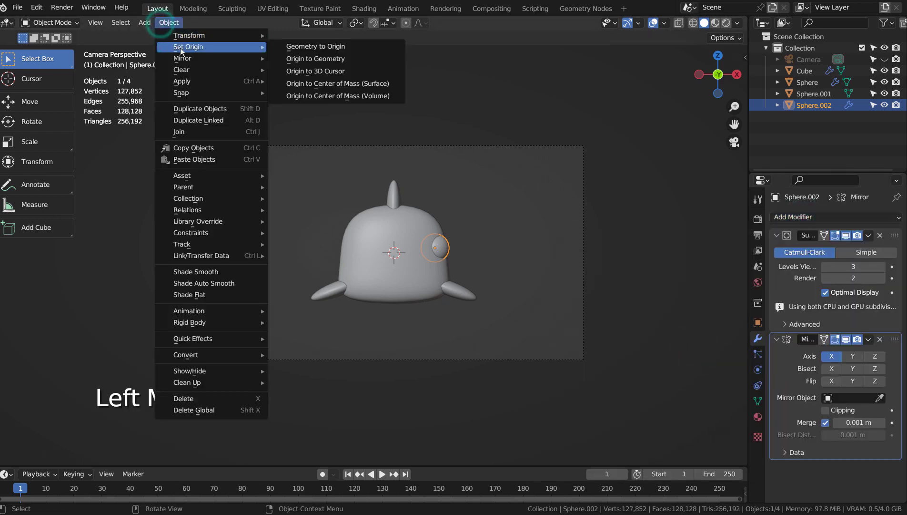
{"action": "left_click", "coordinate": [319, 72]}
{"action": "left_click", "coordinate": [560, 216]}
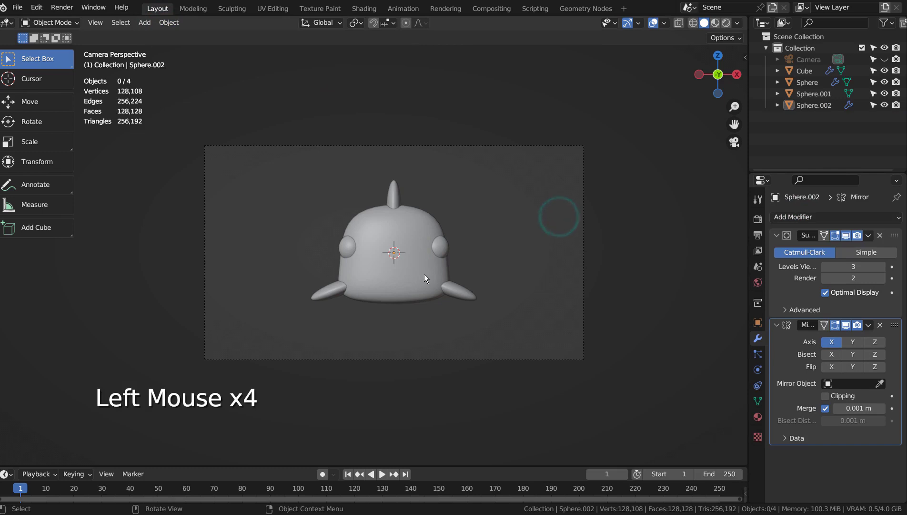
- Scale the whole character up to about 1.344, lower it about 0.23 m along Z to fill the camera frame, and deselect it
{"action": "left_click", "coordinate": [396, 278]}
{"action": "left_click", "coordinate": [483, 263]}
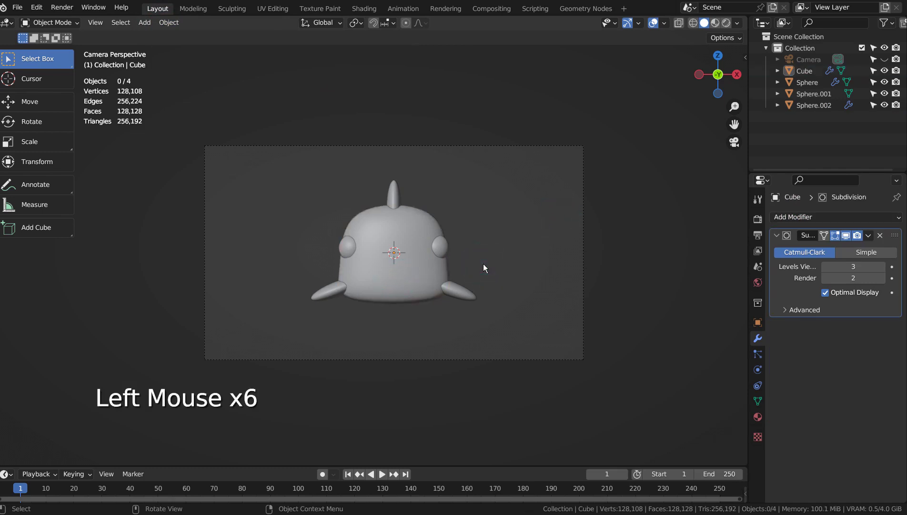
{"action": "left_click_drag", "start_coordinate": [253, 167], "coordinate": [493, 291]}
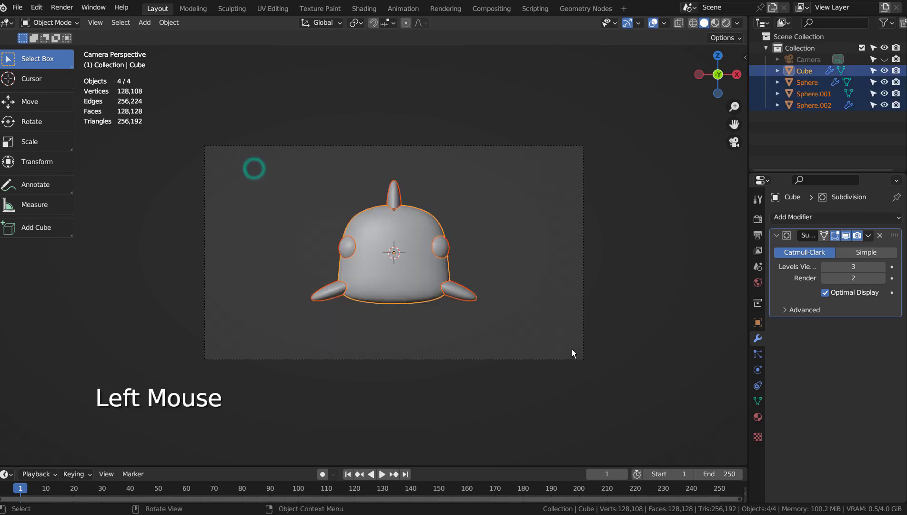
{"action": "key", "text": "s"}
{"action": "left_click", "coordinate": [666, 323]}
{"action": "key", "text": "g"}
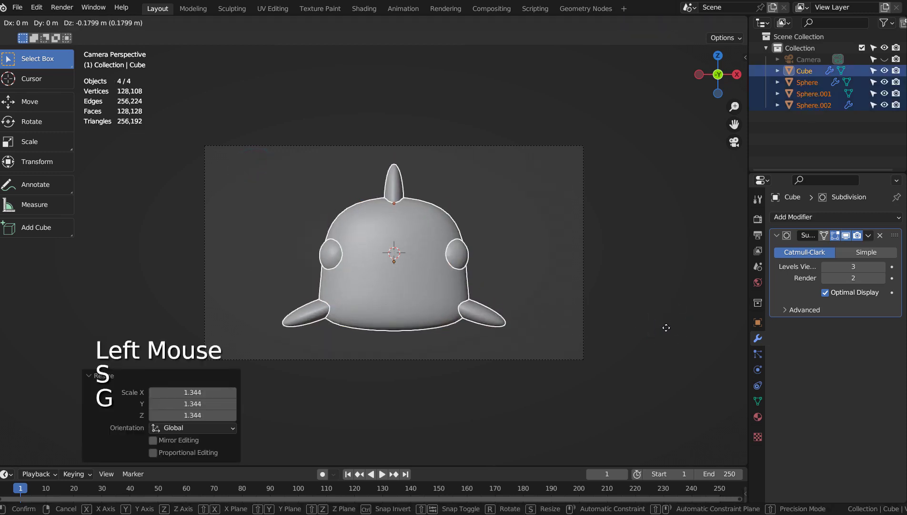
{"action": "key", "text": "z"}
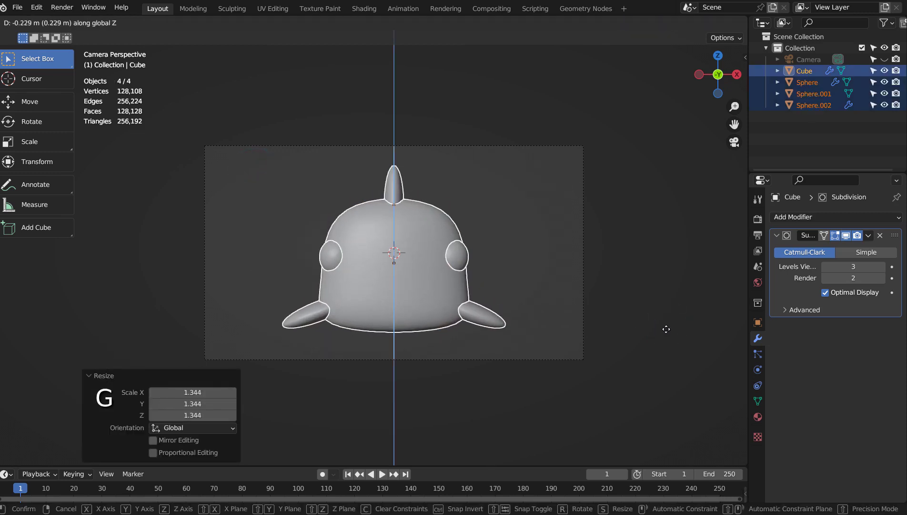
{"action": "left_click", "coordinate": [666, 329]}
{"action": "left_click", "coordinate": [649, 297]}
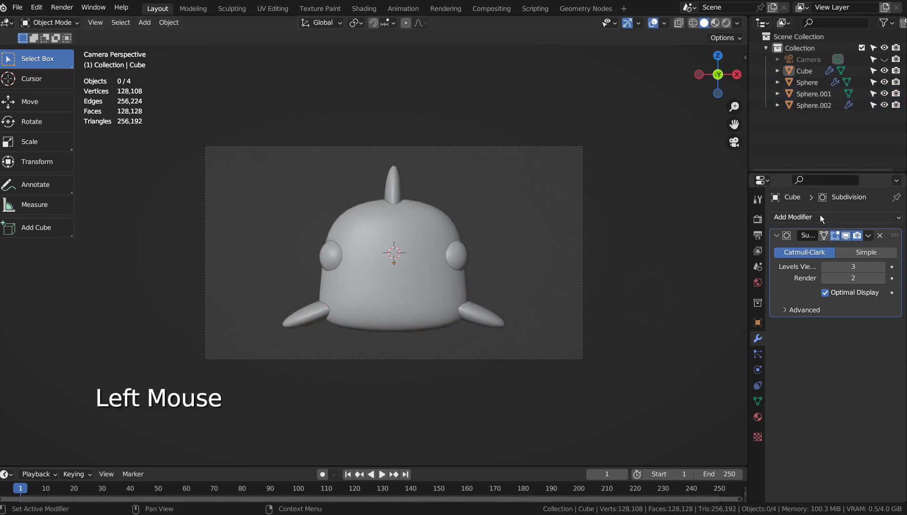
- Set the render engine to Workbench, display the viewport as rendered, and render the image
{"action": "left_click", "coordinate": [758, 219]}
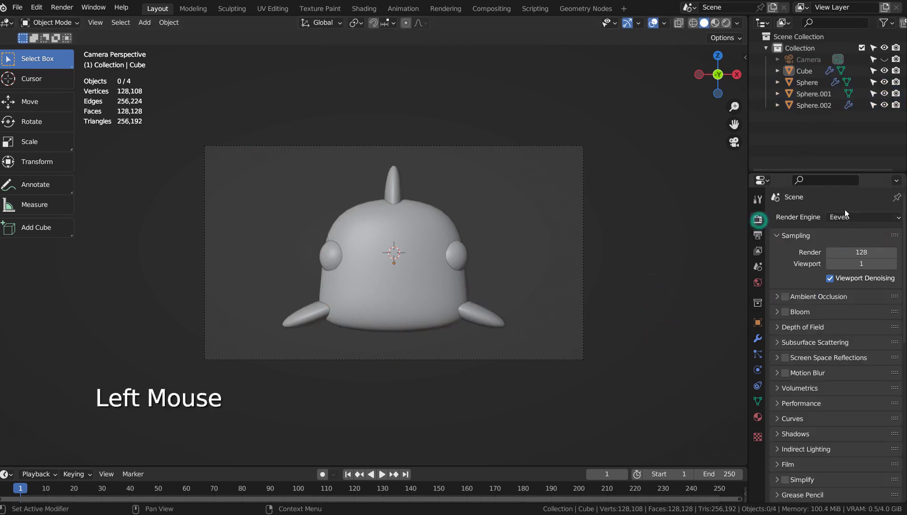
{"action": "left_click_drag", "start_coordinate": [856, 214], "coordinate": [858, 241]}
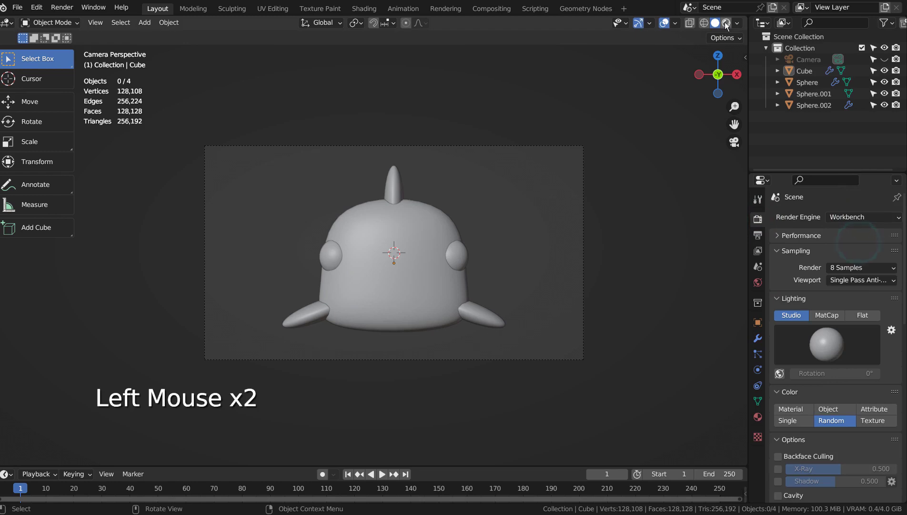
{"action": "double_click", "coordinate": [525, 175]}
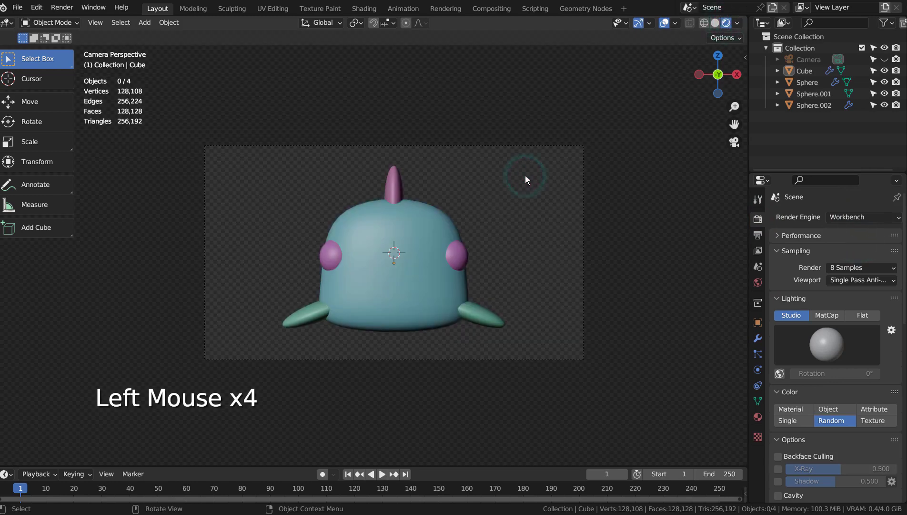
{"action": "key", "text": "F12"}
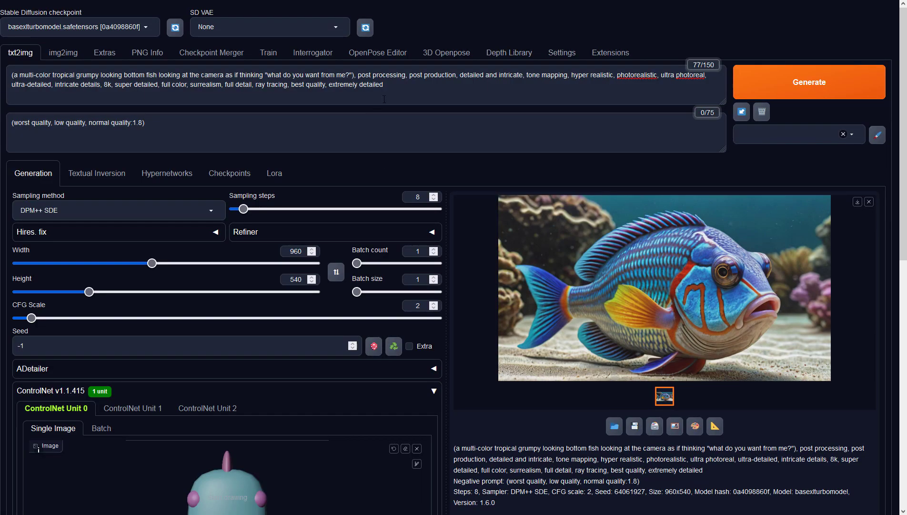
- Switch to the Stable Diffusion web UI and check the prompt, negative prompt, width and height settings
{"action": "left_click", "coordinate": [398, 88]}
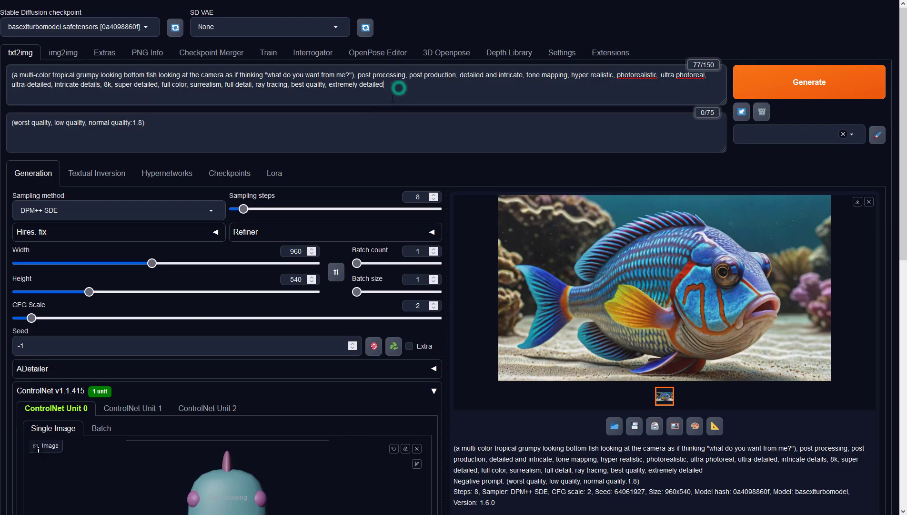
{"action": "left_click", "coordinate": [364, 130]}
{"action": "left_click", "coordinate": [294, 251]}
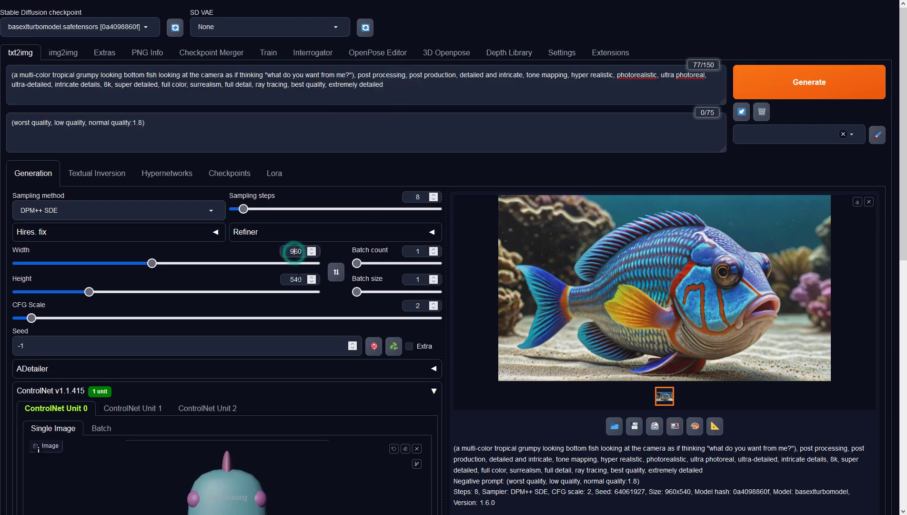
{"action": "left_click", "coordinate": [297, 279]}
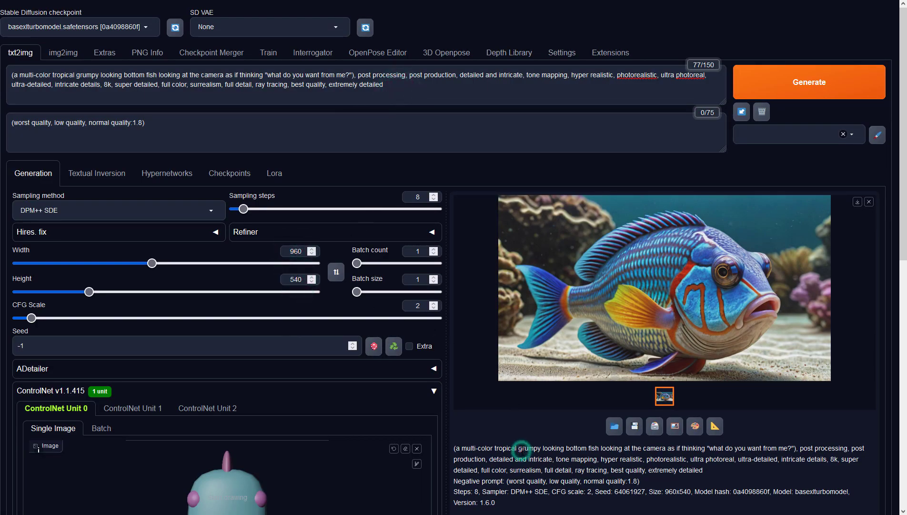
- Set ControlNet Unit 0 to Depth with preprocessor none and model sai_xl_depth_256lora [73ad23d1], and generate the image
{"action": "scroll", "coordinate": [386, 372], "scroll_direction": "down", "scroll_amount": 7}
{"action": "left_click", "coordinate": [117, 294]}
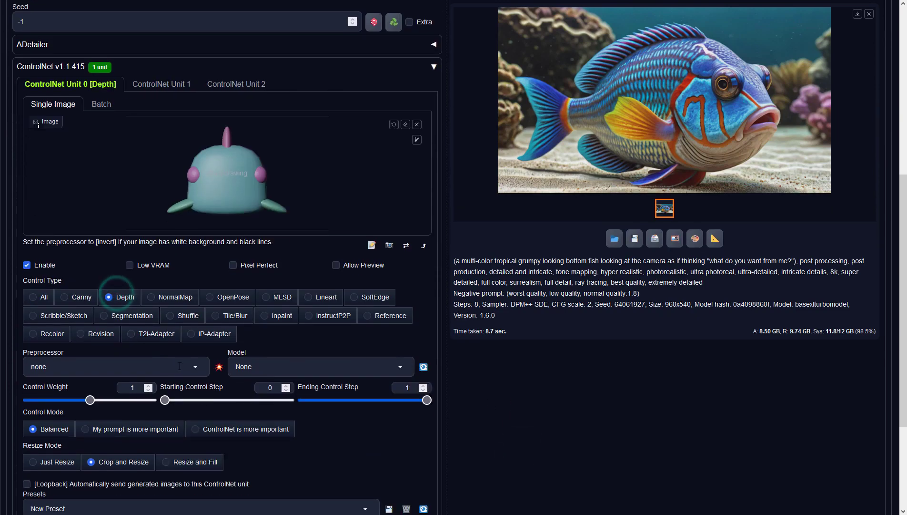
{"action": "left_click", "coordinate": [195, 366]}
{"action": "left_click", "coordinate": [75, 313]}
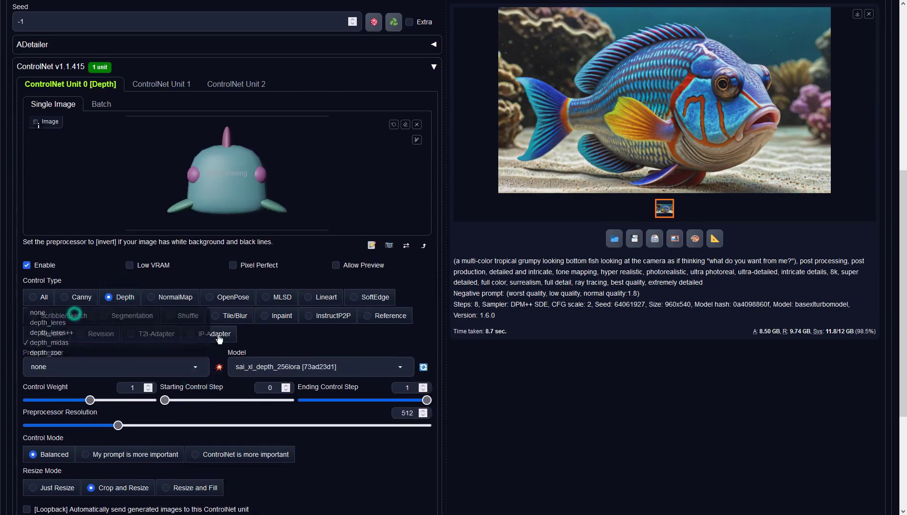
{"action": "left_click", "coordinate": [602, 303]}
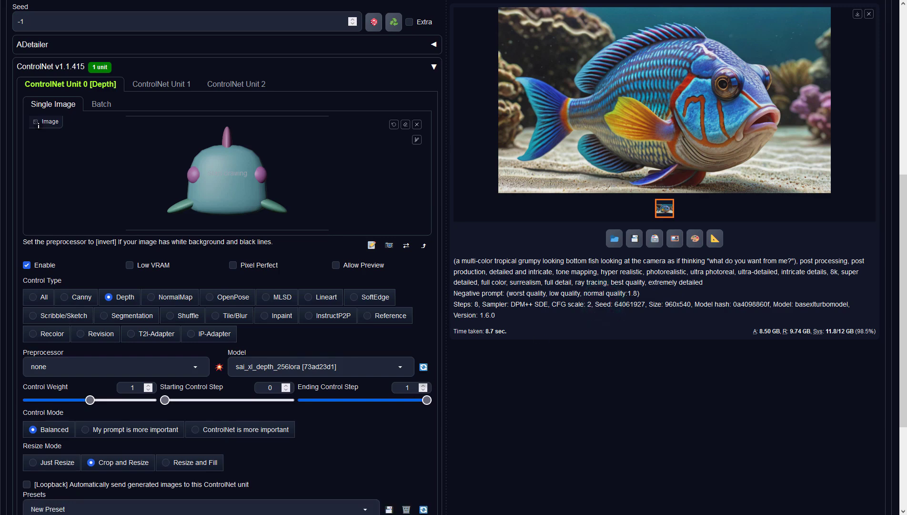
{"action": "left_click", "coordinate": [339, 367]}
{"action": "left_click", "coordinate": [309, 354]}
{"action": "scroll", "coordinate": [530, 311], "scroll_direction": "up", "scroll_amount": 7}
{"action": "left_click", "coordinate": [789, 91]}
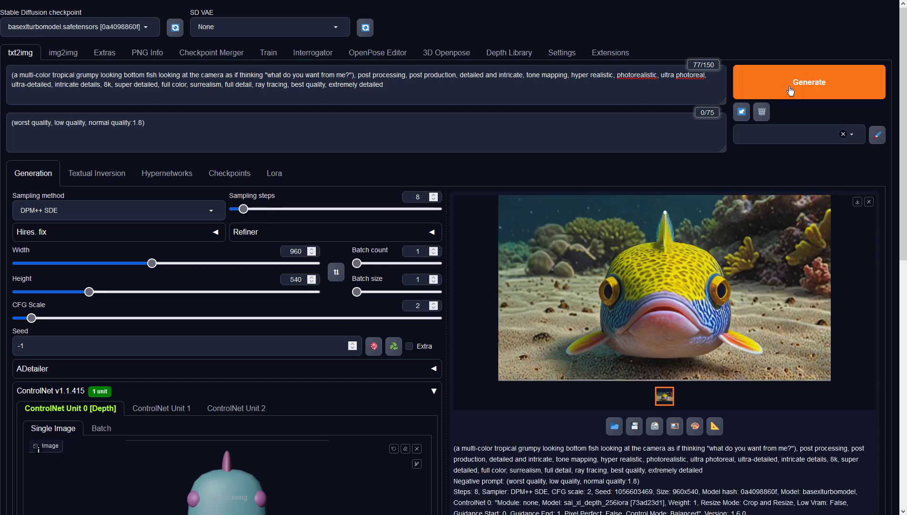
- Inspect the generated fish image at full size and send it to img2img
{"action": "left_click", "coordinate": [767, 248]}
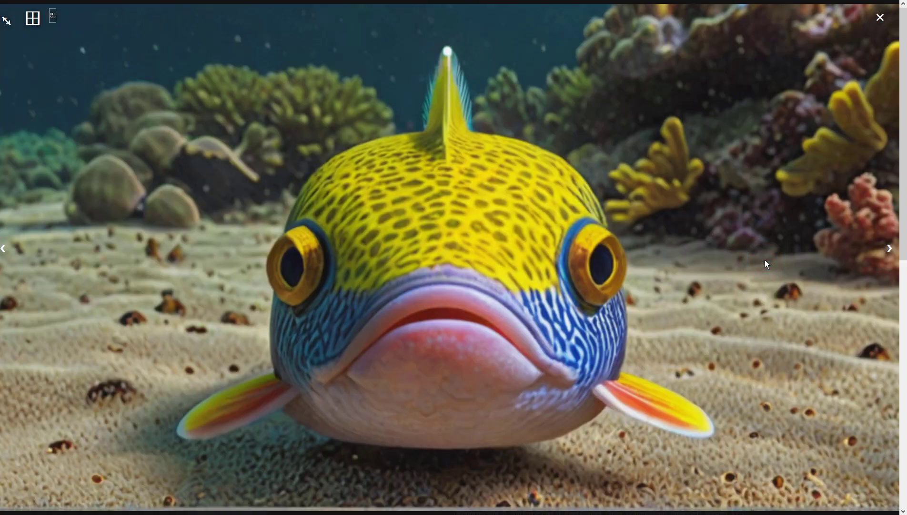
{"action": "left_click", "coordinate": [765, 260]}
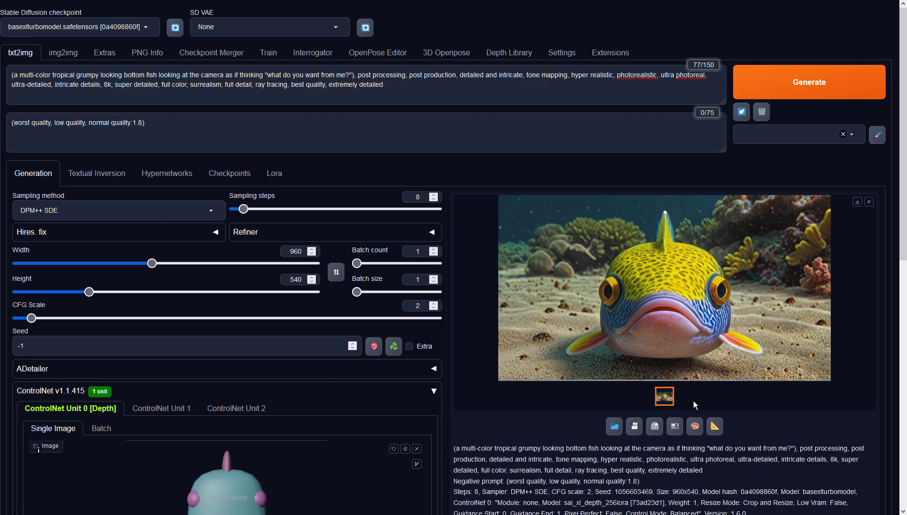
{"action": "left_click", "coordinate": [675, 427]}
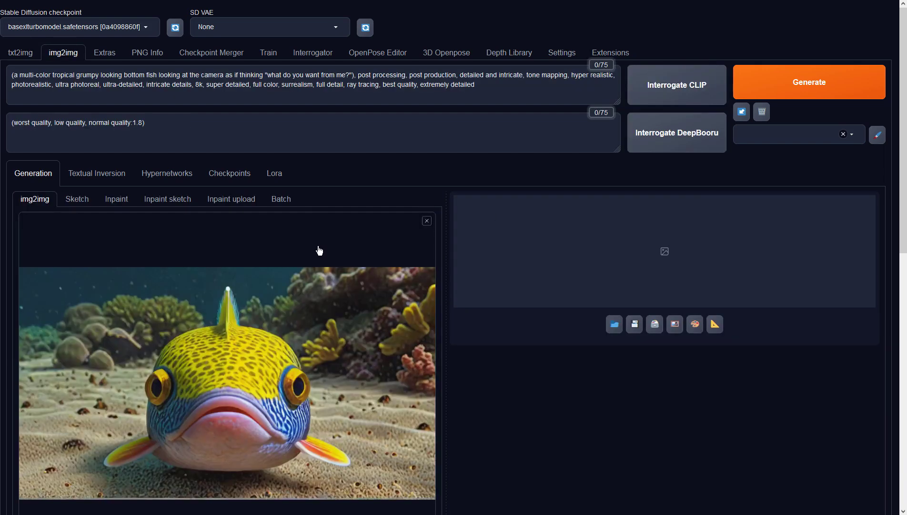
- Set the img2img sampling method to DPM++ SDE and the CFG Scale to 2
{"action": "scroll", "coordinate": [322, 249], "scroll_direction": "down", "scroll_amount": 6}
{"action": "left_click", "coordinate": [201, 355]}
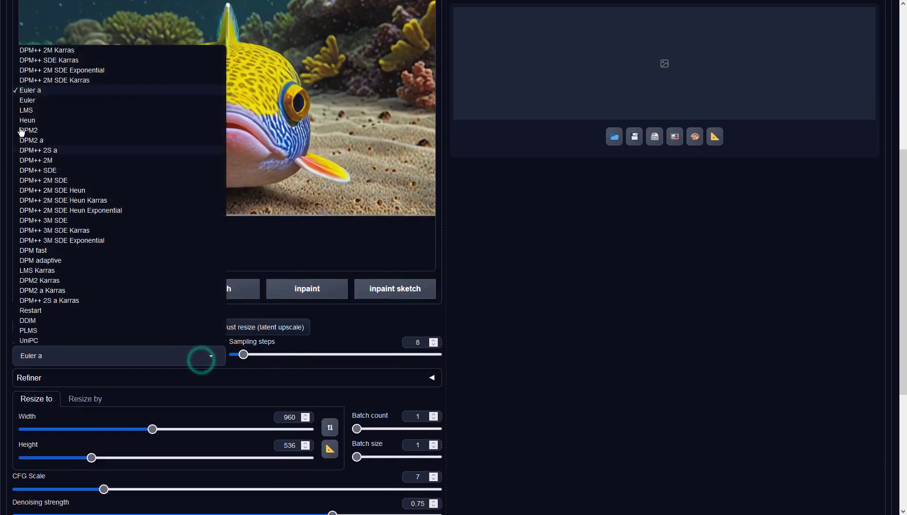
{"action": "left_click", "coordinate": [78, 171]}
{"action": "scroll", "coordinate": [607, 284], "scroll_direction": "down", "scroll_amount": 4}
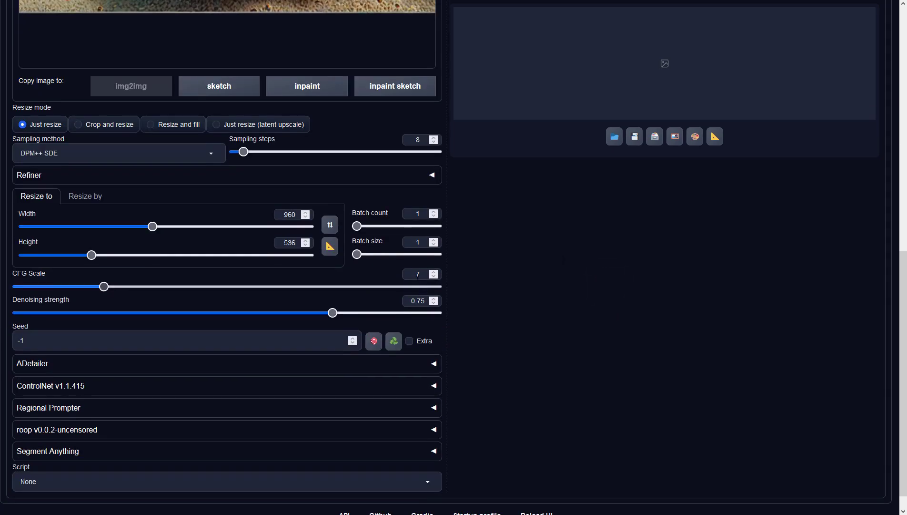
{"action": "double_click", "coordinate": [415, 274]}
{"action": "type", "text": "2"}
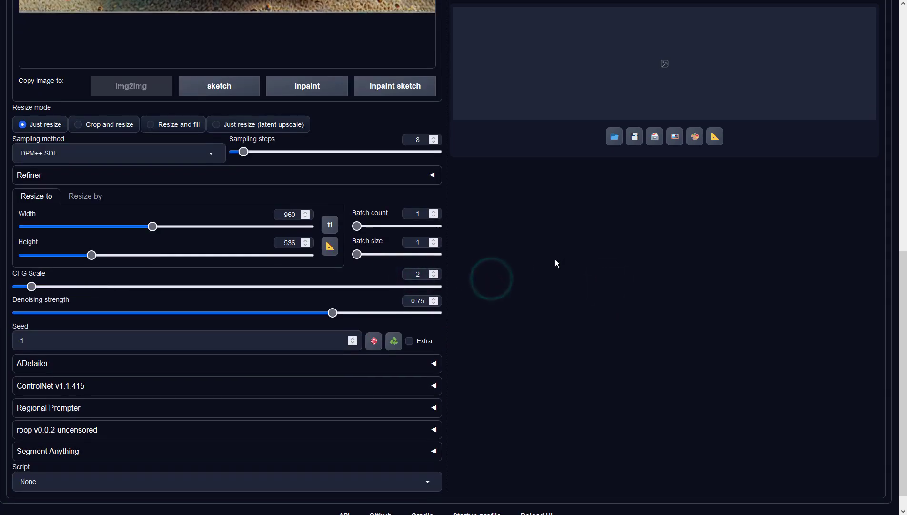
- Generate the img2img image, view it at full size, and send it back as the new img2img source
{"action": "scroll", "coordinate": [556, 259], "scroll_direction": "up", "scroll_amount": 10}
{"action": "left_click", "coordinate": [786, 91]}
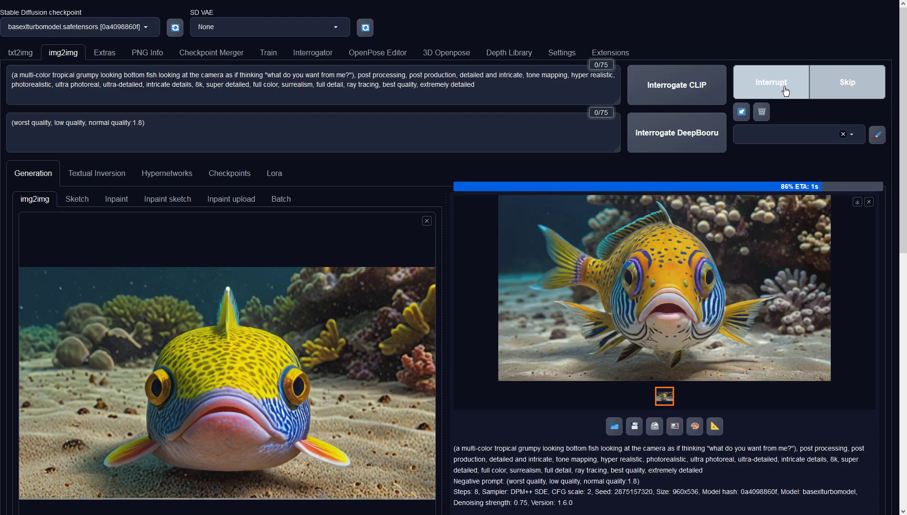
{"action": "left_click", "coordinate": [740, 226]}
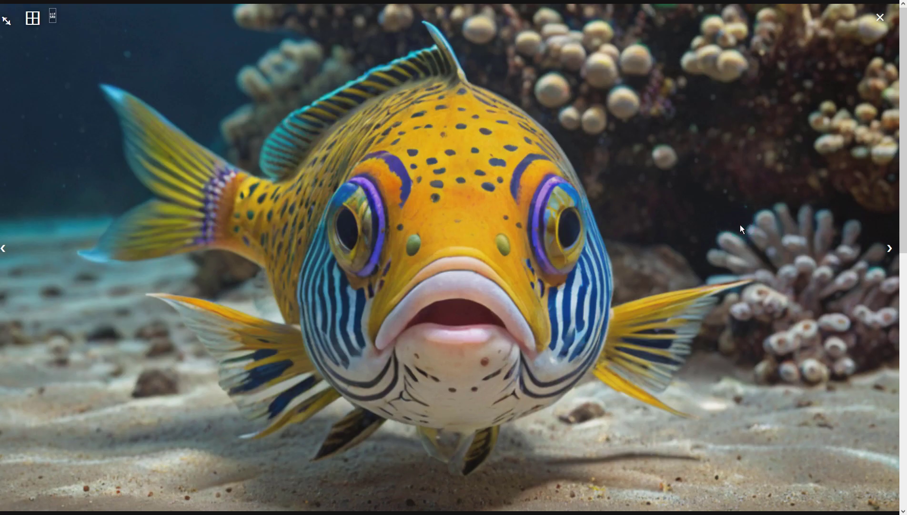
{"action": "left_click", "coordinate": [740, 225]}
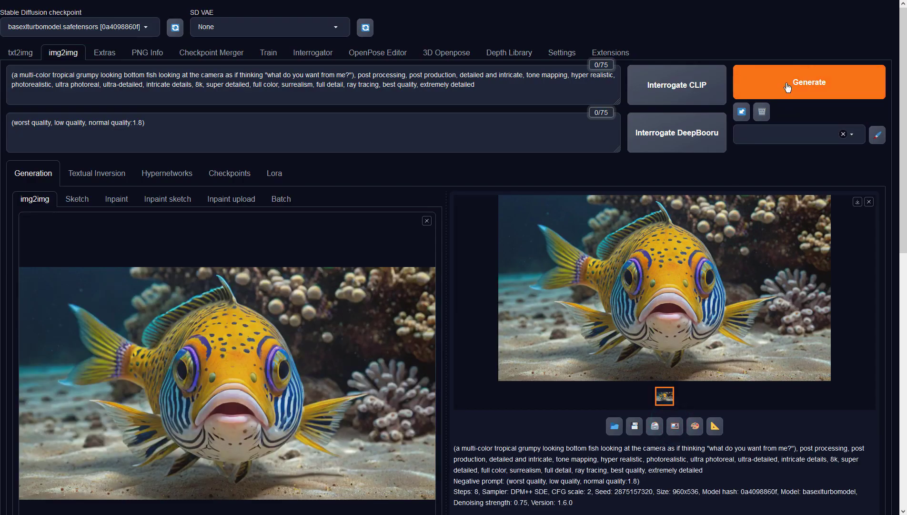
- Generate two more variations from the spotted orange fish and send the blue-and-yellow striped fish to img2img
{"action": "left_click", "coordinate": [786, 84]}
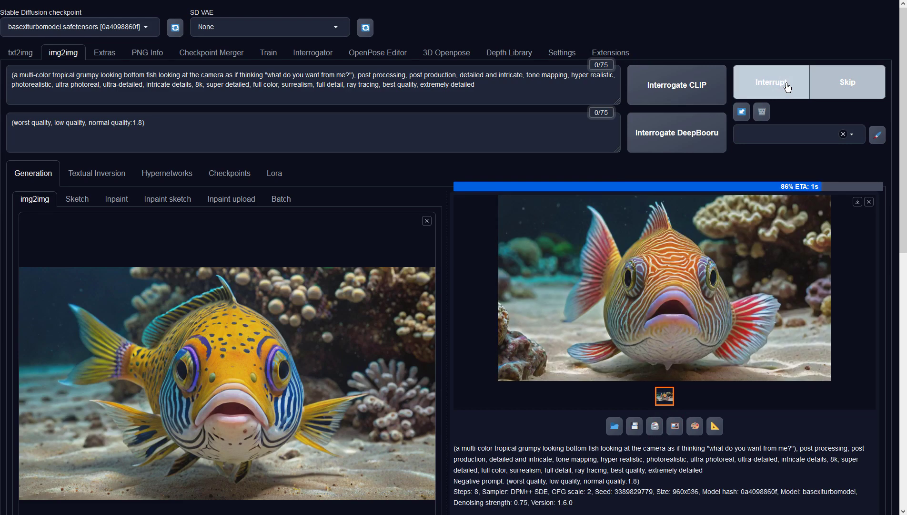
{"action": "left_click", "coordinate": [750, 315]}
{"action": "left_click", "coordinate": [686, 337]}
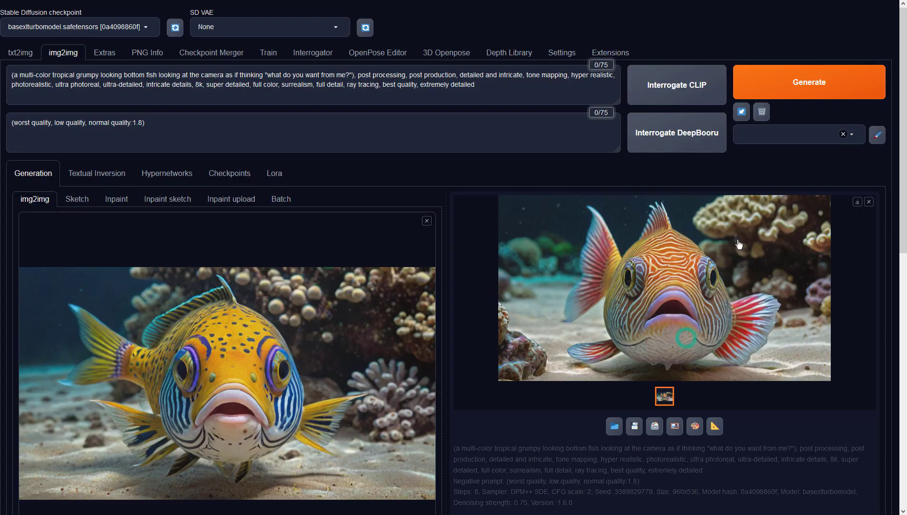
{"action": "left_click", "coordinate": [792, 82]}
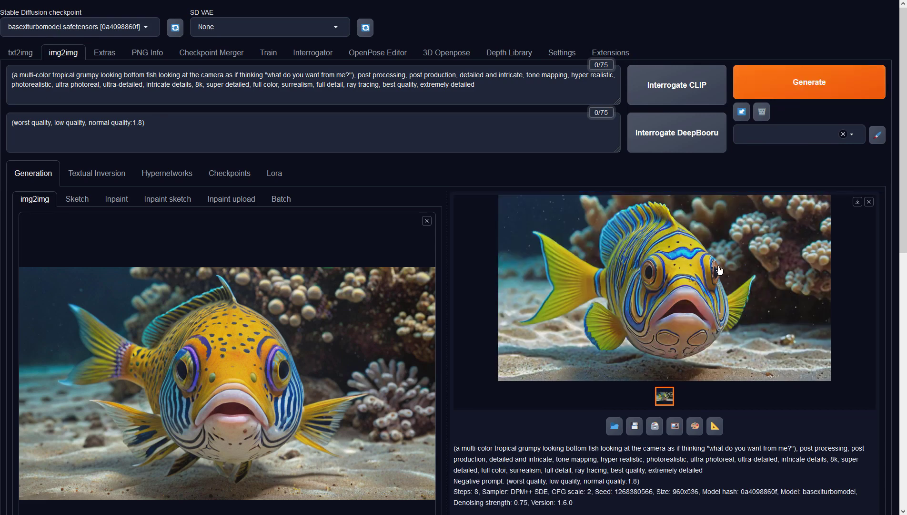
{"action": "left_click", "coordinate": [674, 431]}
- Generate two variations from the blue-and-yellow striped source fish and inspect each one at full size
{"action": "left_click", "coordinate": [785, 93]}
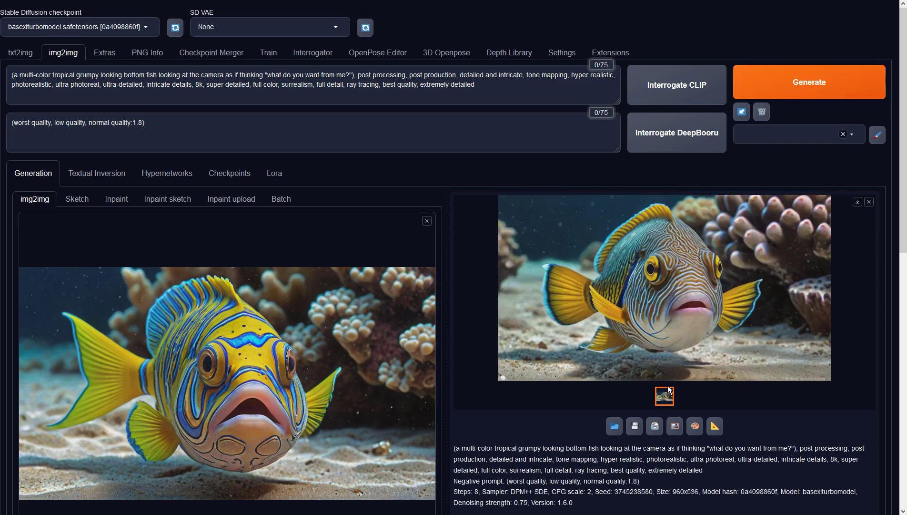
{"action": "left_click", "coordinate": [702, 329]}
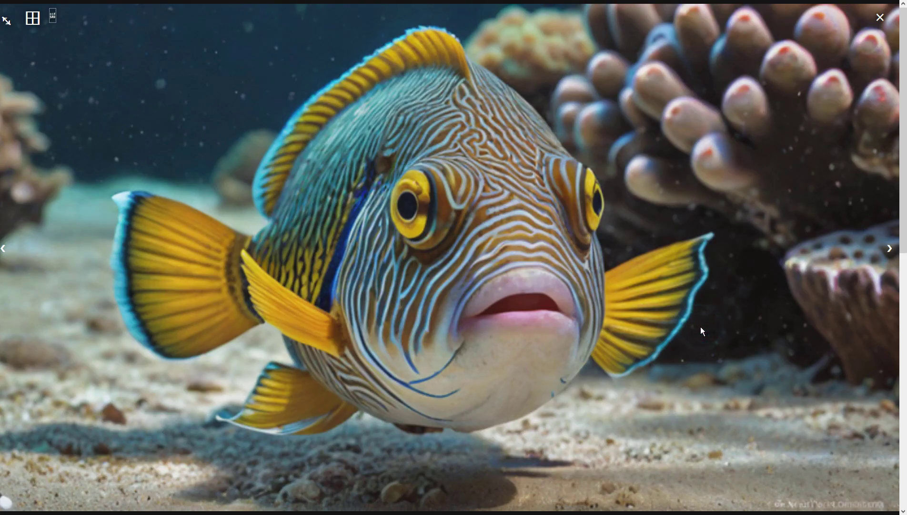
{"action": "left_click", "coordinate": [700, 326]}
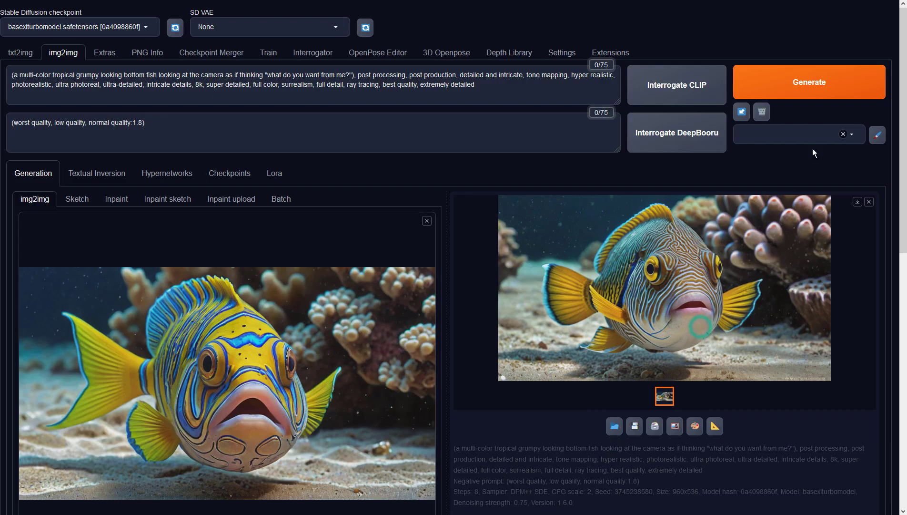
{"action": "left_click", "coordinate": [831, 79]}
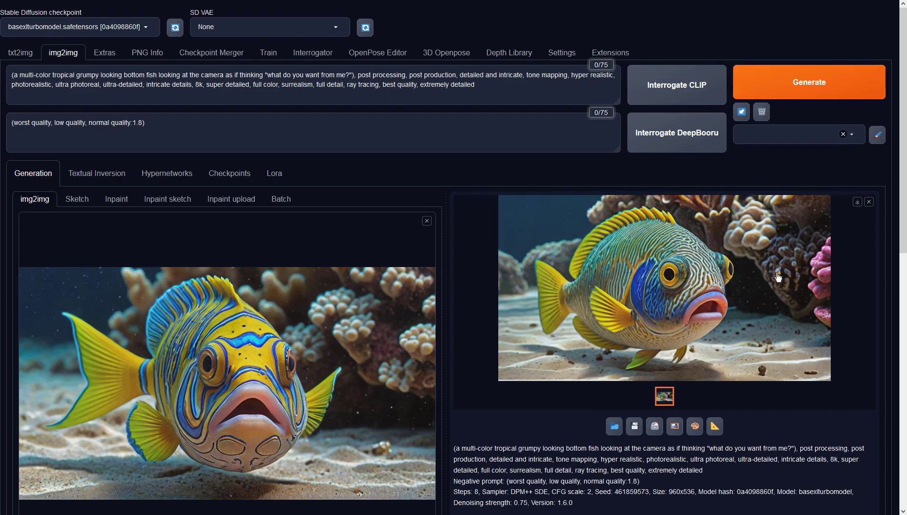
{"action": "left_click", "coordinate": [776, 274]}
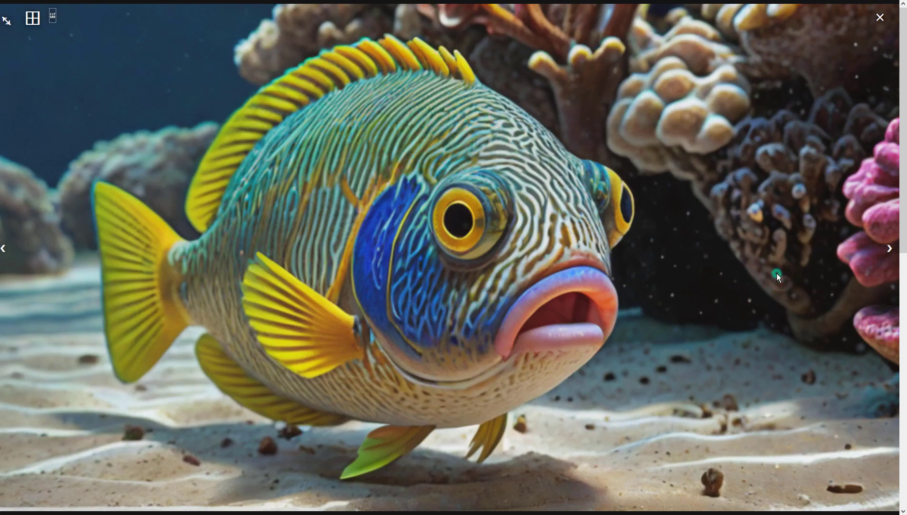
{"action": "left_click", "coordinate": [777, 273]}
{"action": "left_click", "coordinate": [776, 276]}
{"action": "left_click", "coordinate": [776, 273]}
- Generate another two img2img variations with the same prompt and settings, viewing each result at full size
{"action": "left_click", "coordinate": [770, 87]}
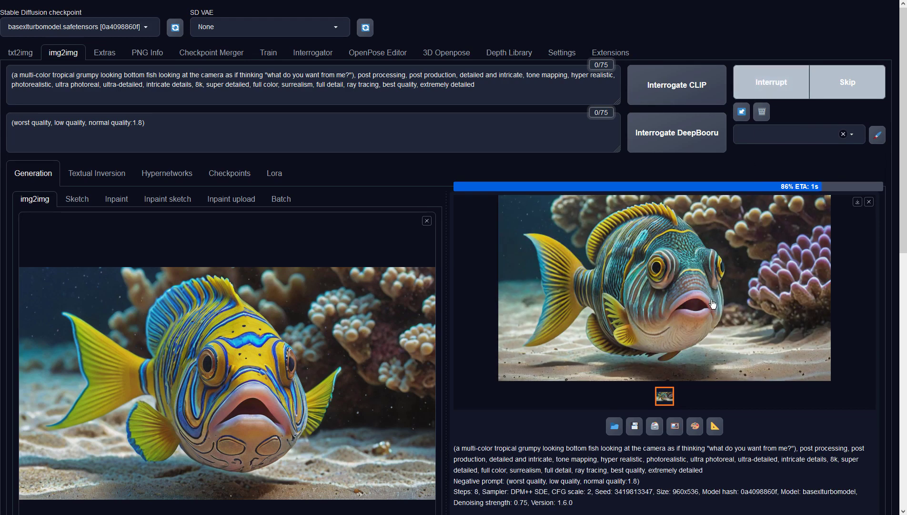
{"action": "left_click", "coordinate": [712, 309]}
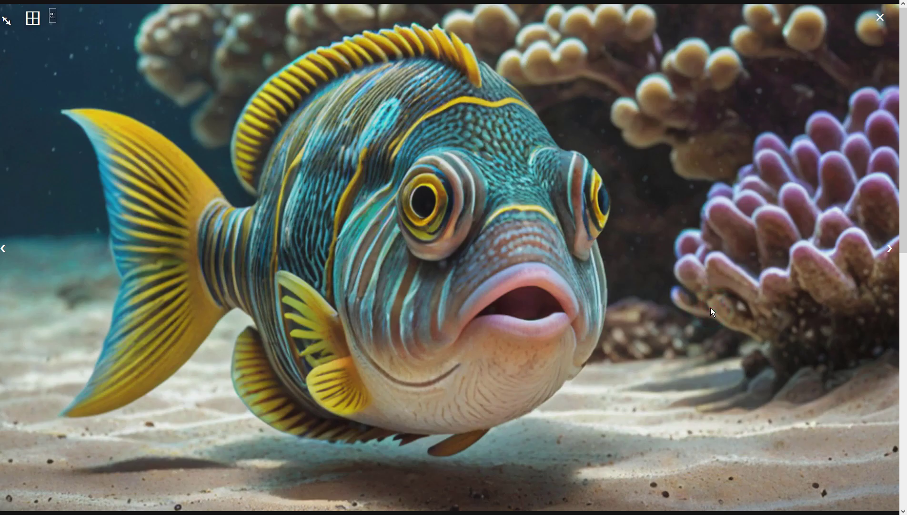
{"action": "left_click", "coordinate": [710, 308]}
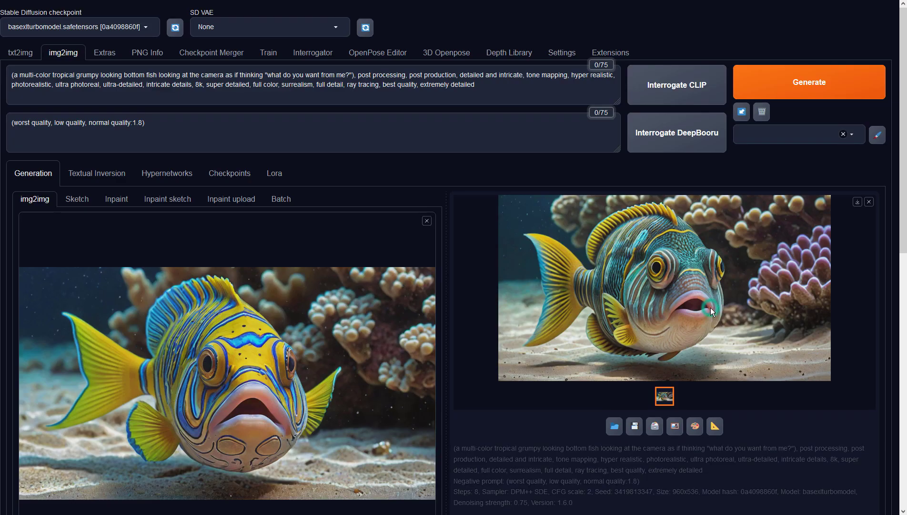
{"action": "left_click", "coordinate": [773, 92]}
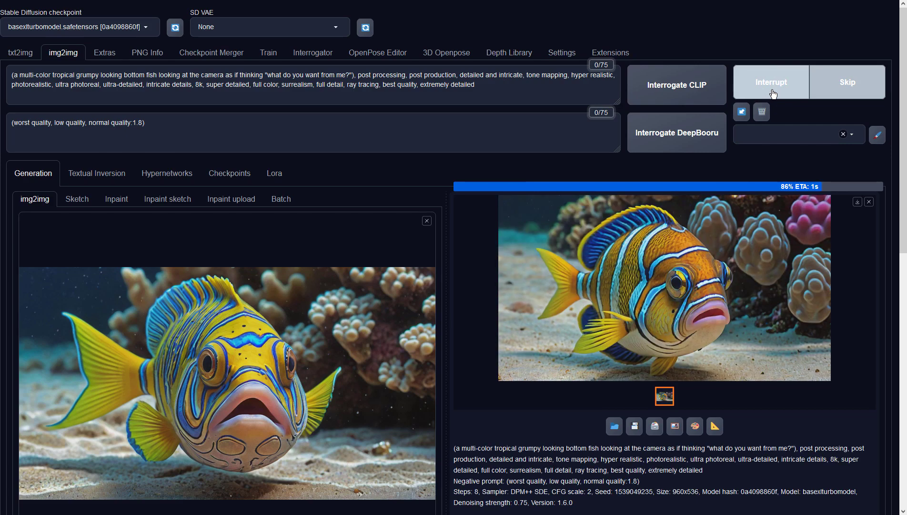
{"action": "left_click", "coordinate": [743, 244]}
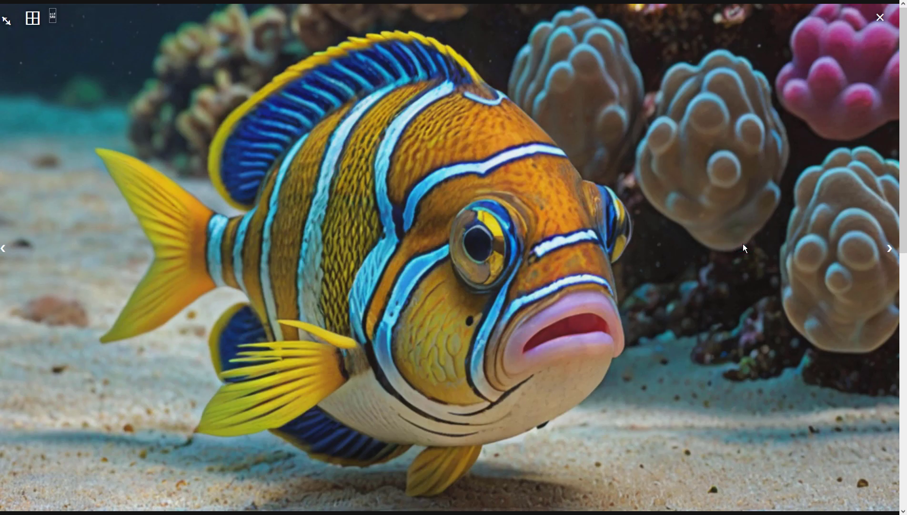
{"action": "left_click", "coordinate": [743, 245]}
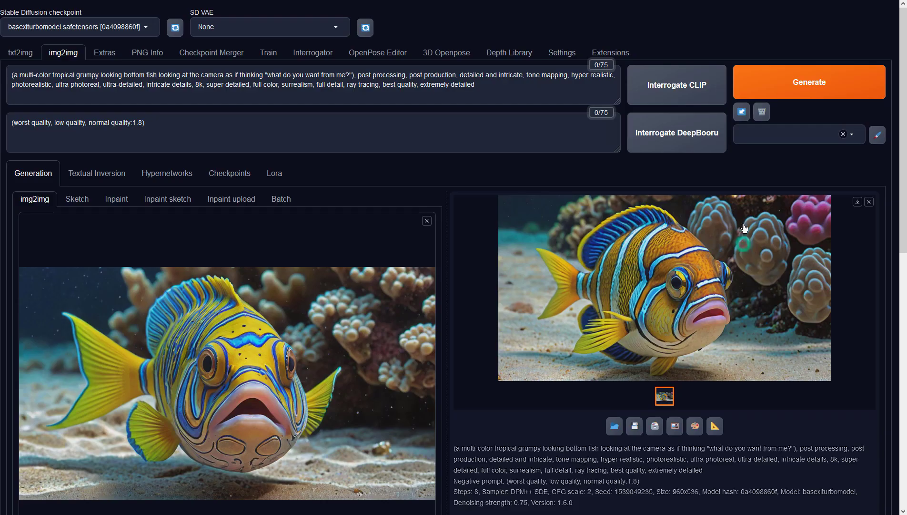
- Generate three further variations of the striped source fish and examine each image at full size
{"action": "left_click", "coordinate": [769, 82]}
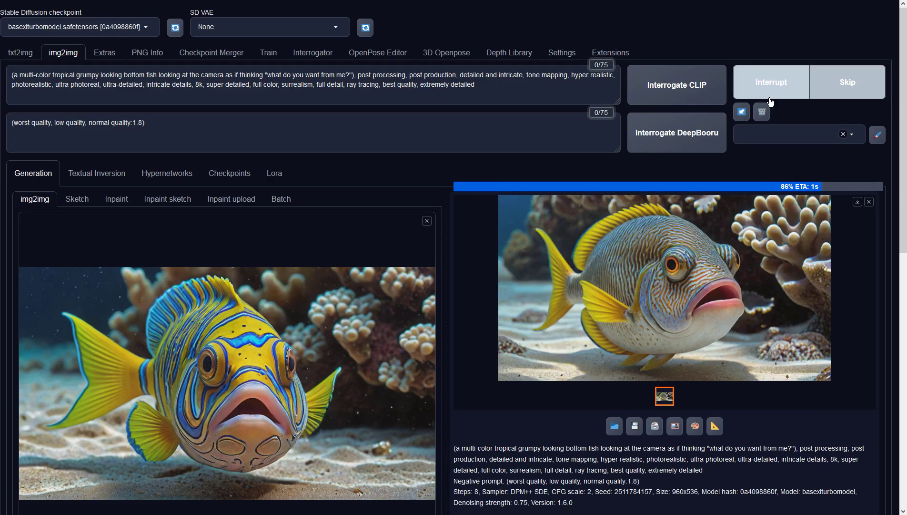
{"action": "left_click", "coordinate": [756, 254]}
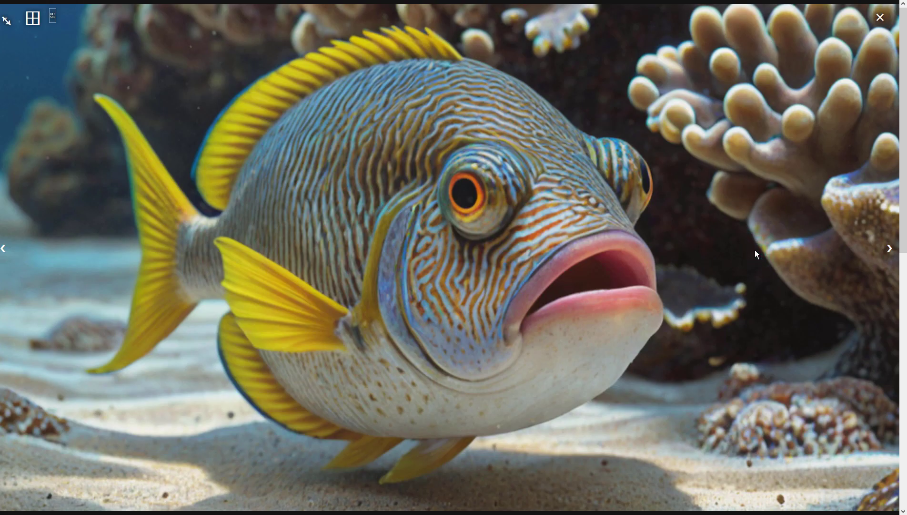
{"action": "left_click", "coordinate": [755, 249]}
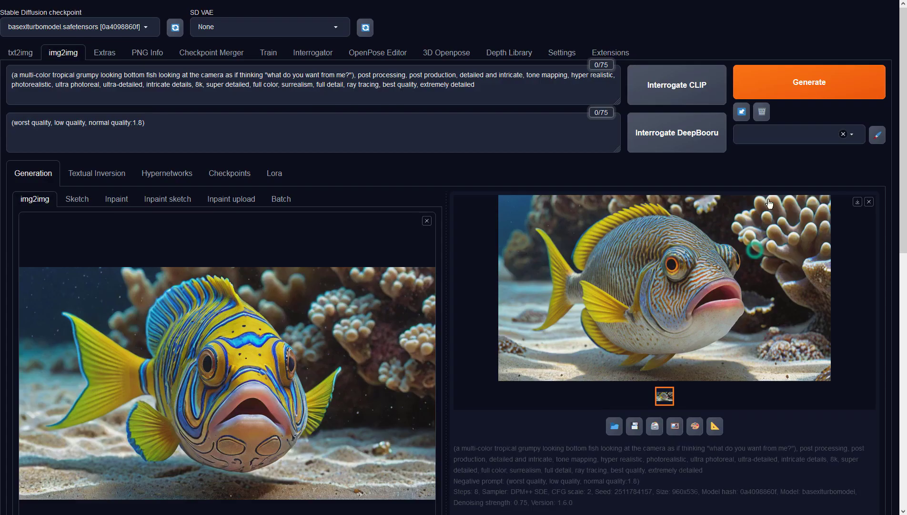
{"action": "left_click", "coordinate": [773, 82]}
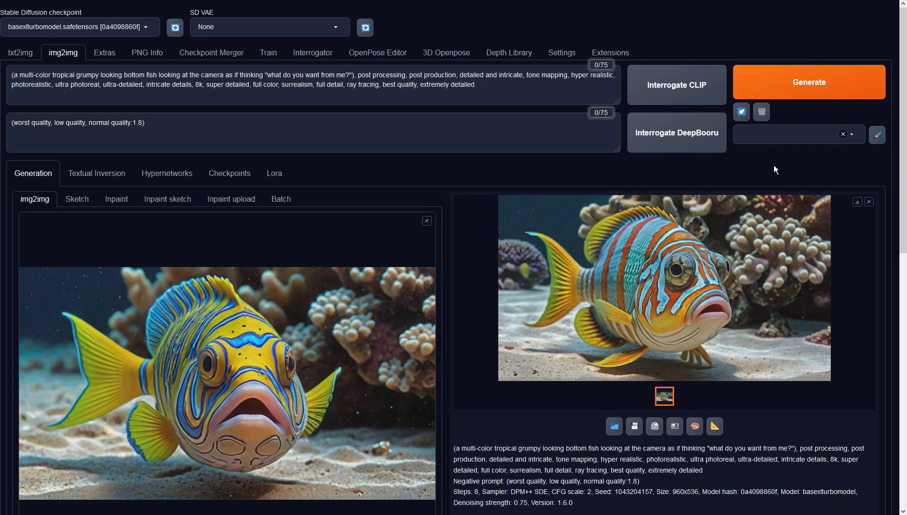
{"action": "left_click", "coordinate": [772, 233]}
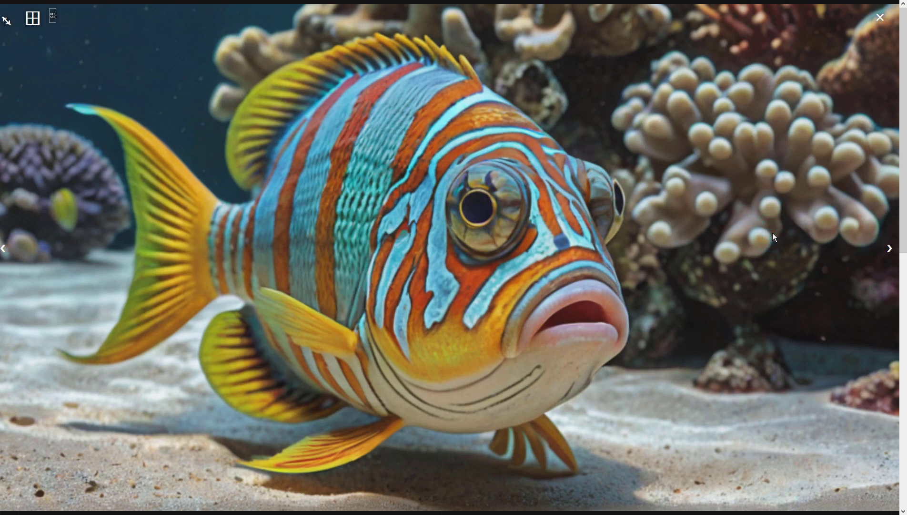
{"action": "left_click", "coordinate": [772, 233]}
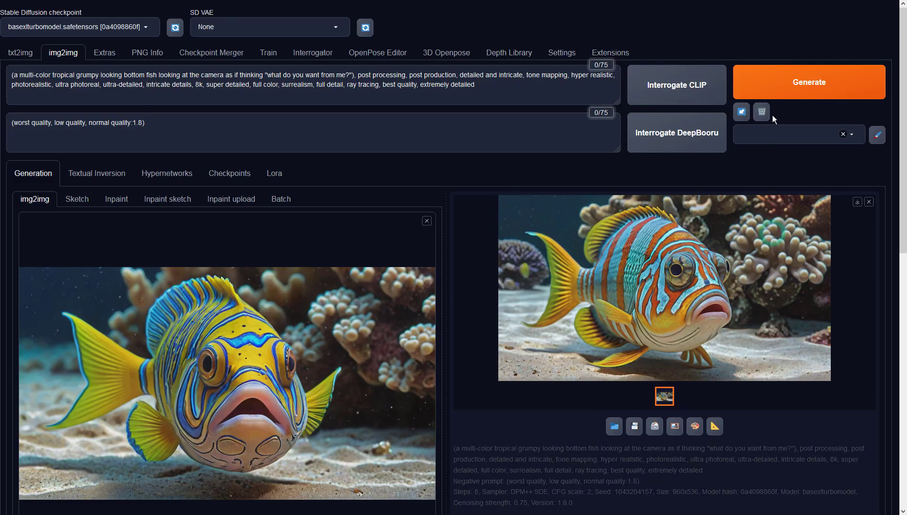
{"action": "left_click", "coordinate": [775, 86]}
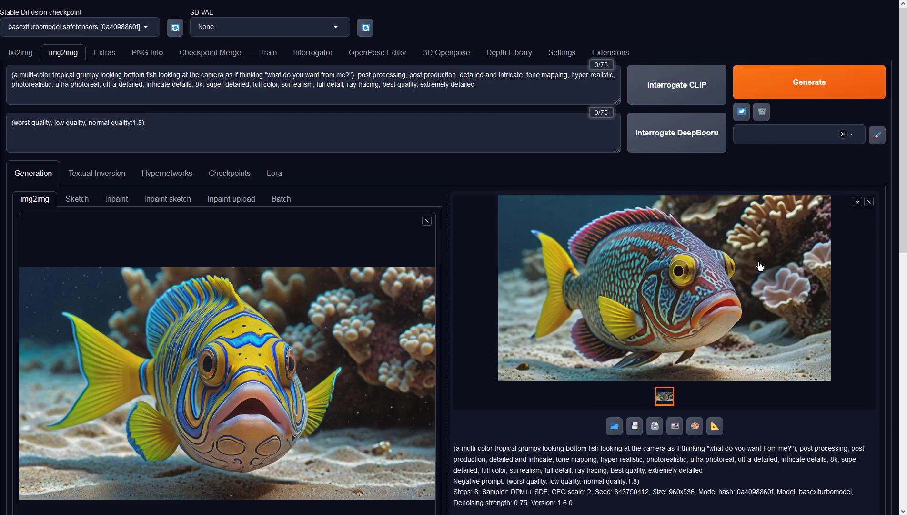
{"action": "left_click", "coordinate": [759, 277]}
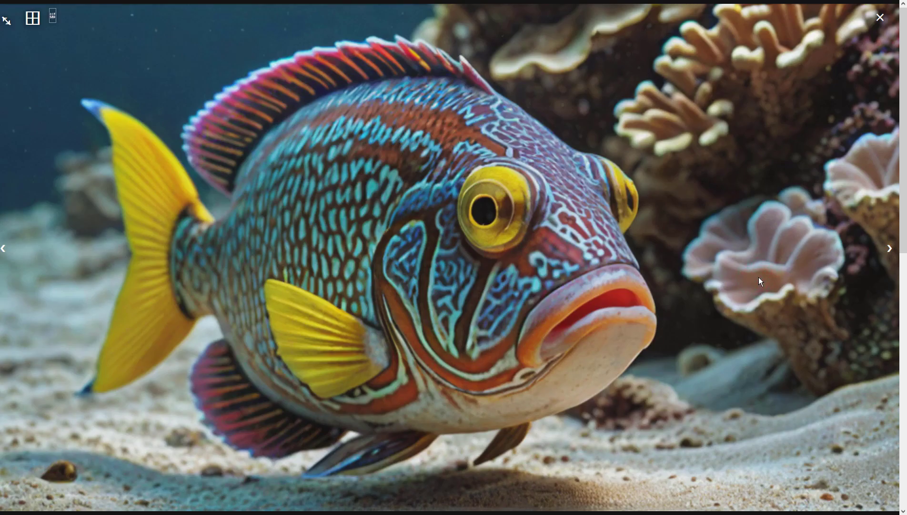